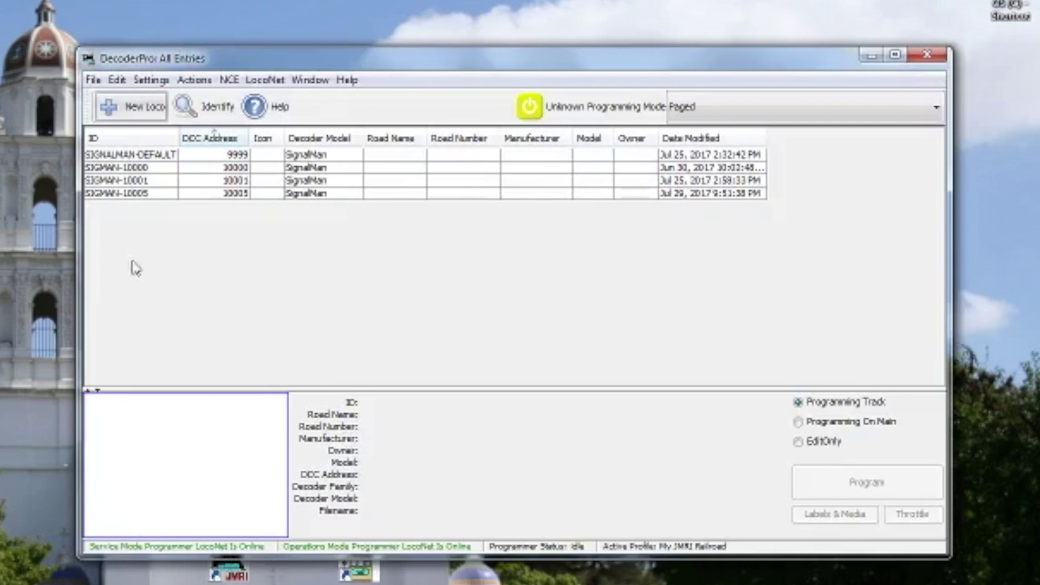
Start a new loco entry and expand the Decoders family under RR-CirKits in the list of installed decoders
click(121, 108)
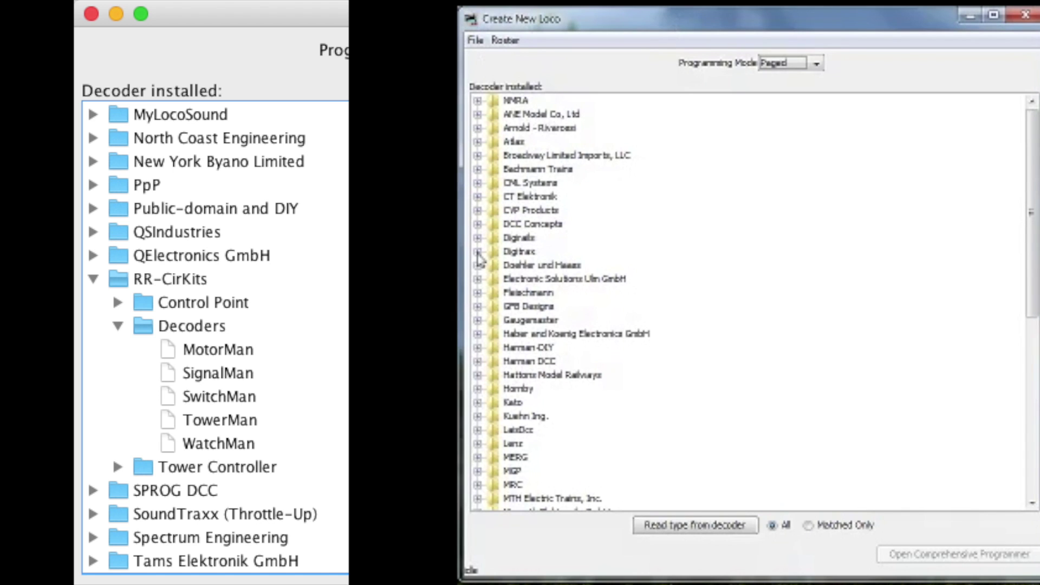
click(477, 252)
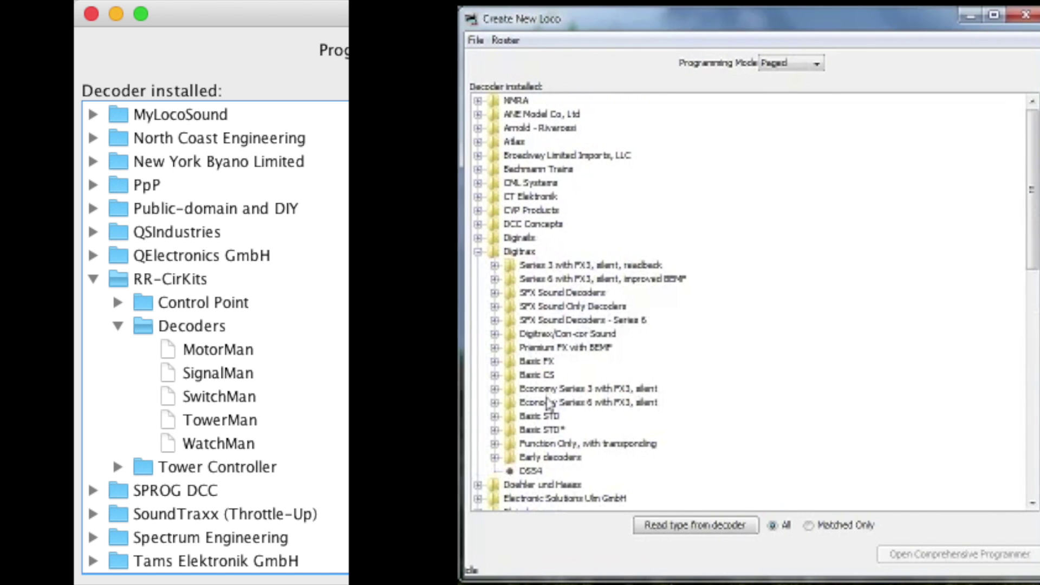
click(478, 252)
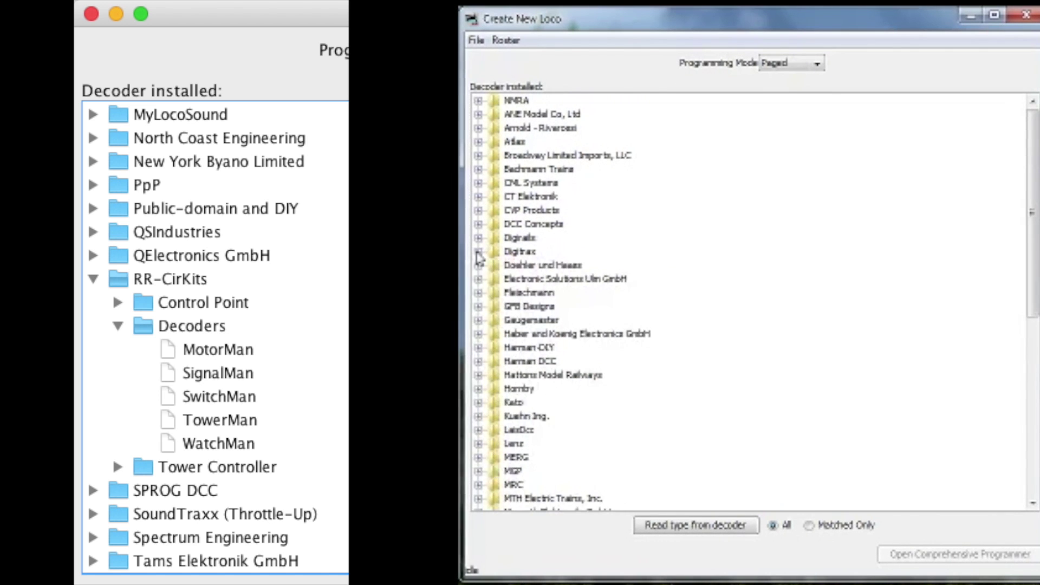
scroll(585, 374, down, 6)
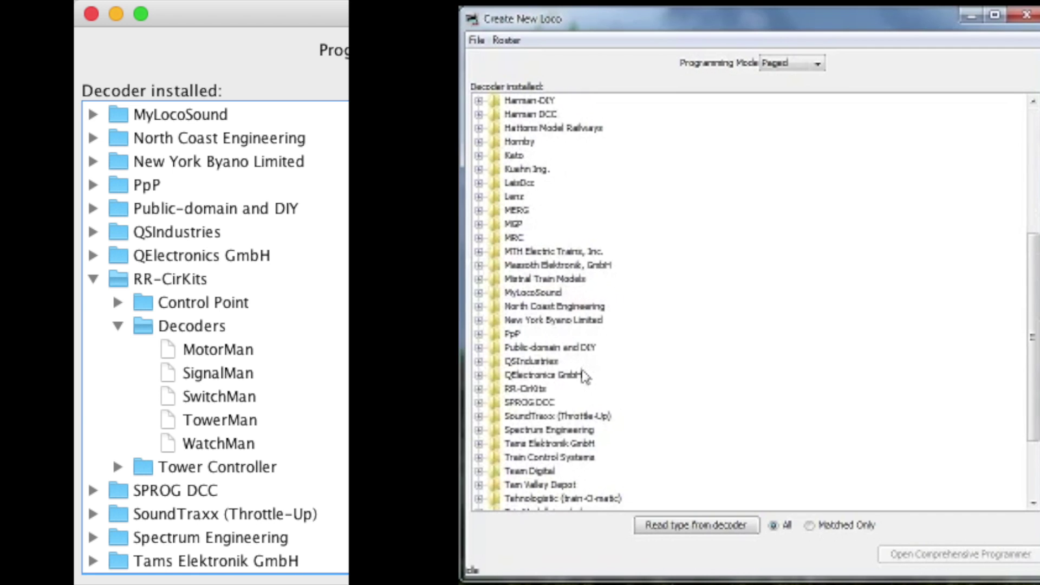
scroll(585, 376, down, 3)
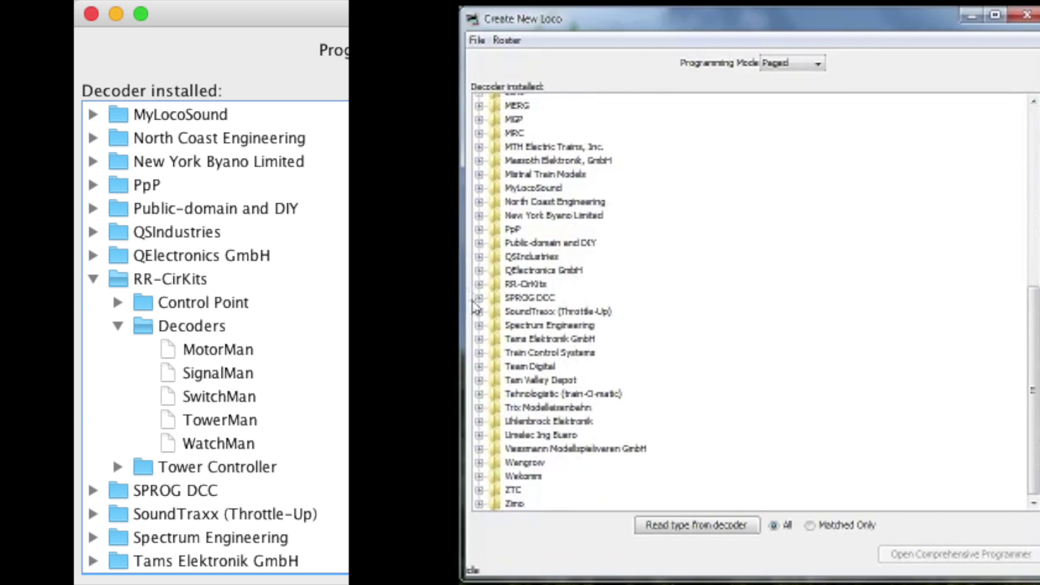
click(480, 284)
click(541, 312)
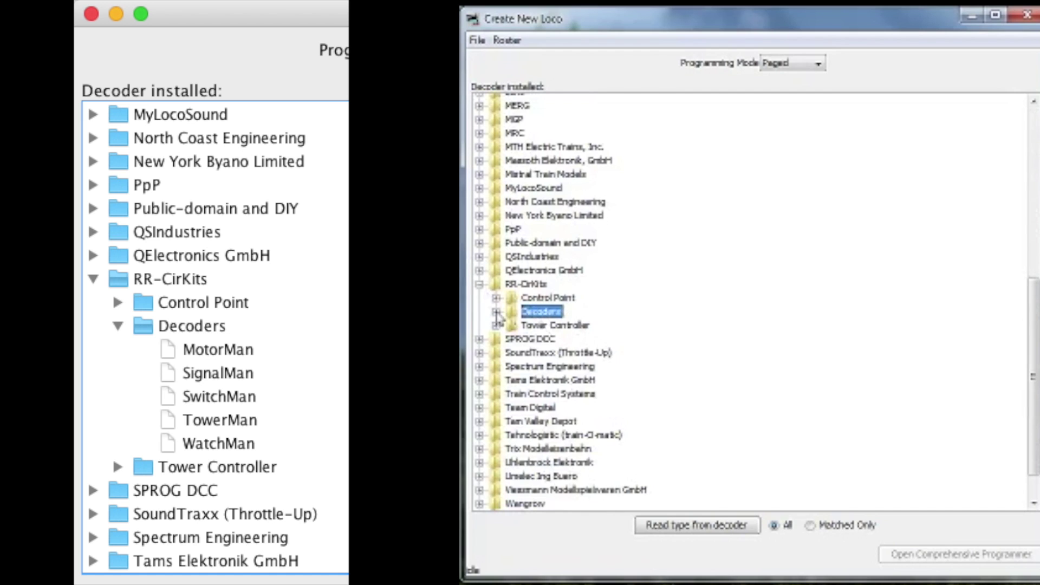
click(495, 312)
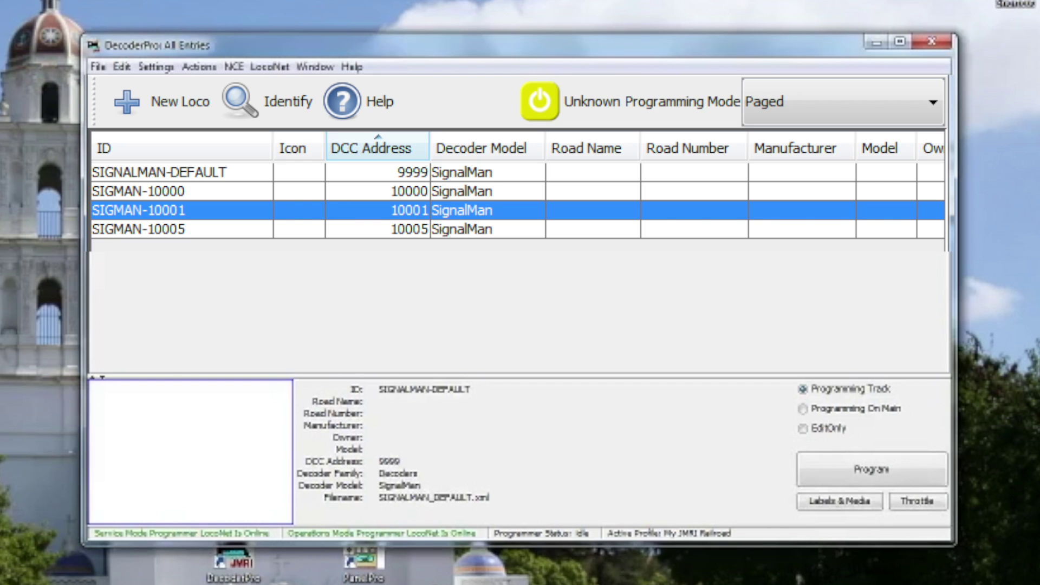
Open the SIGNALMAN-DEFAULT roster entry for Programming On Main and read its full Basic sheet from the decoder
click(883, 410)
click(872, 469)
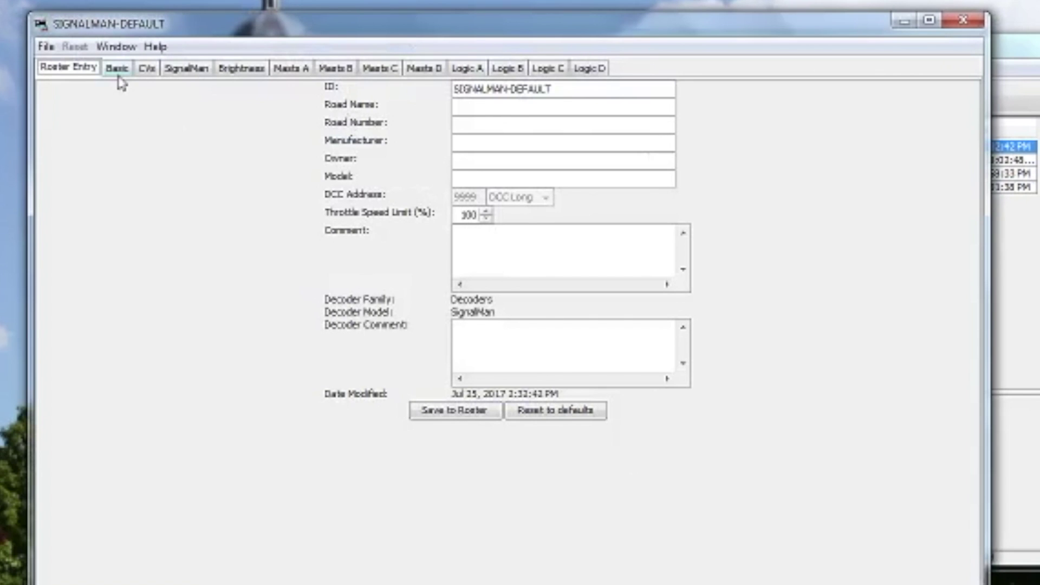
click(119, 76)
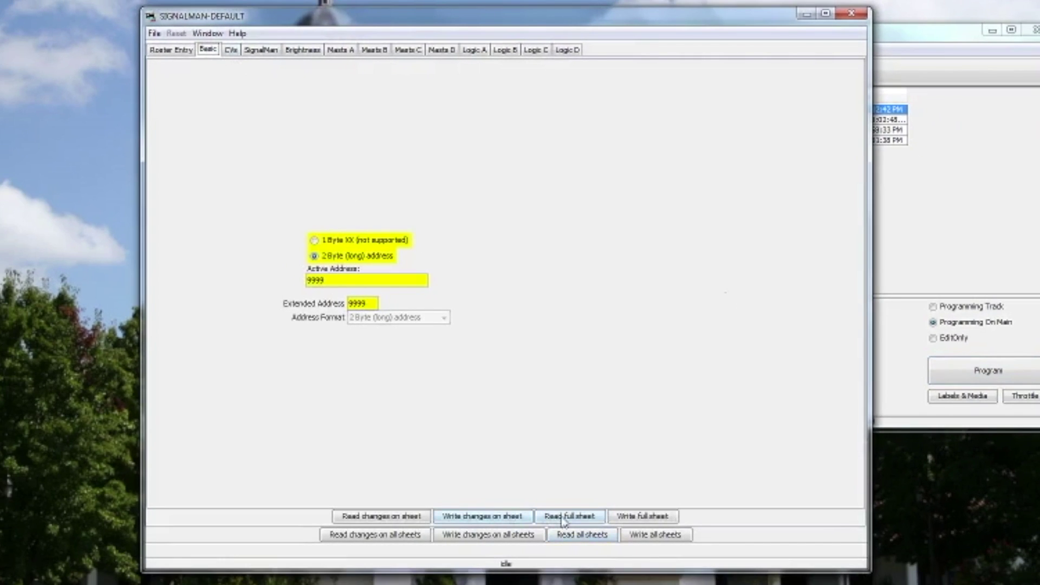
click(557, 520)
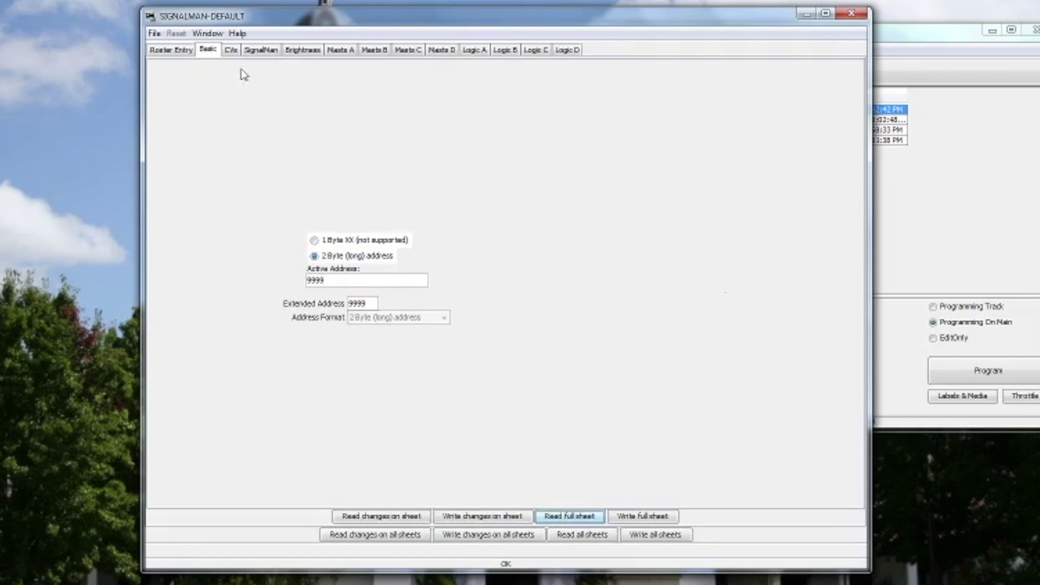
Read the full SignalMan sheet from the decoder
click(231, 50)
click(268, 52)
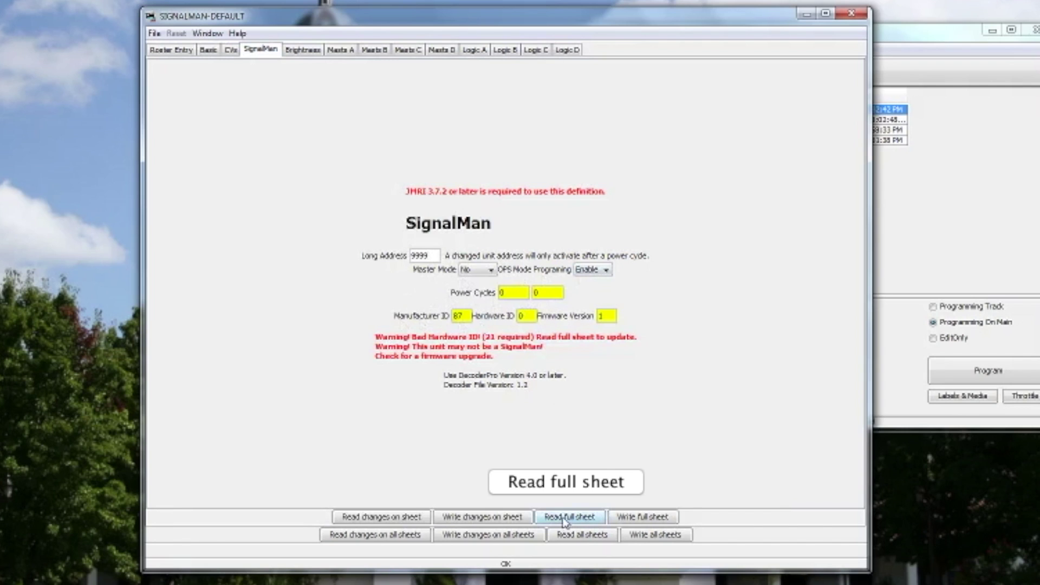
click(565, 518)
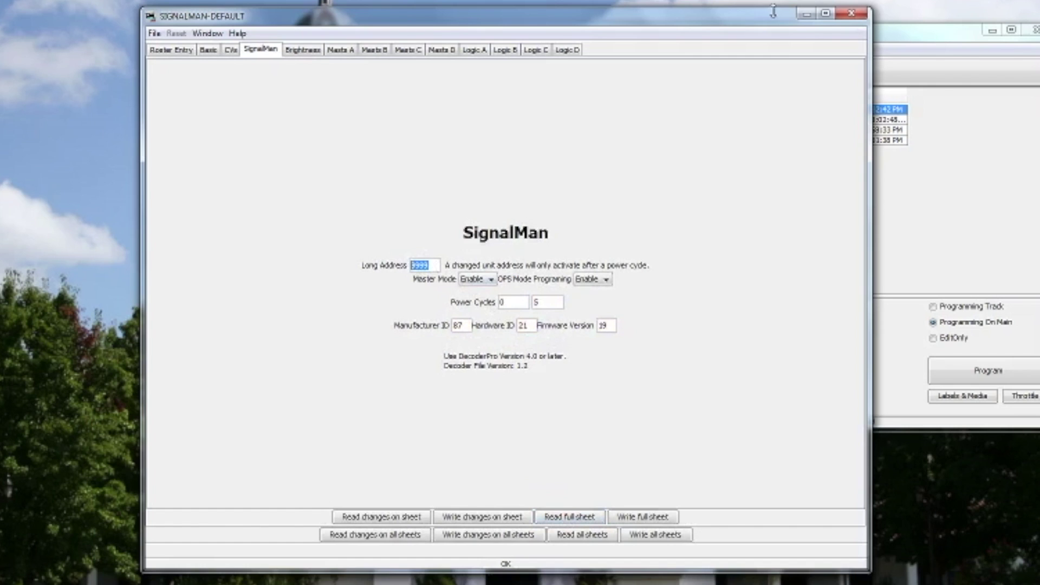
Set the SignalMan's Long Address to 10002 and Master Mode to No, and write the sheet's changes to the decoder
drag(548, 16, 306, 59)
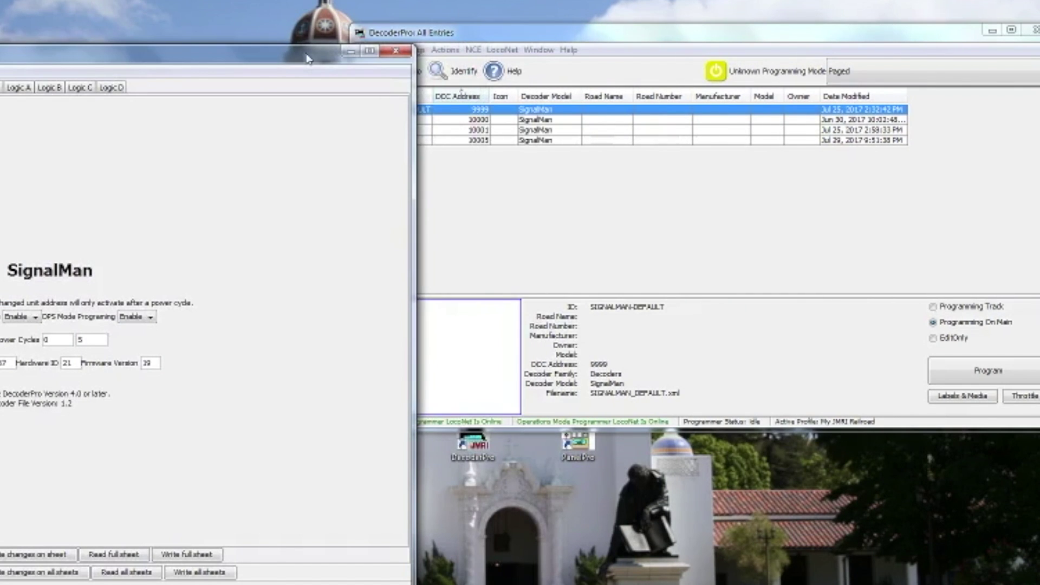
drag(306, 58, 652, 1)
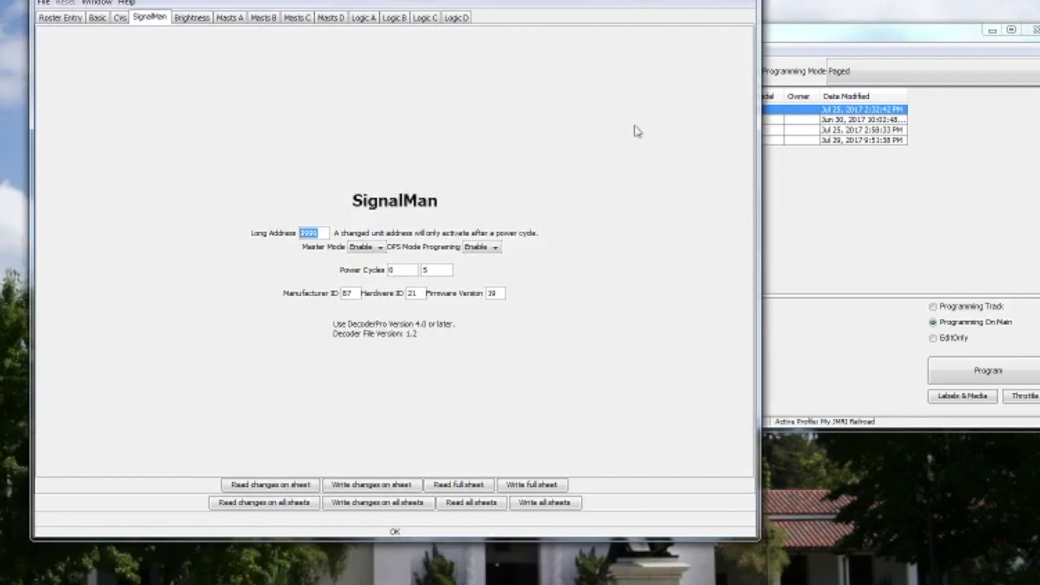
text(10002)
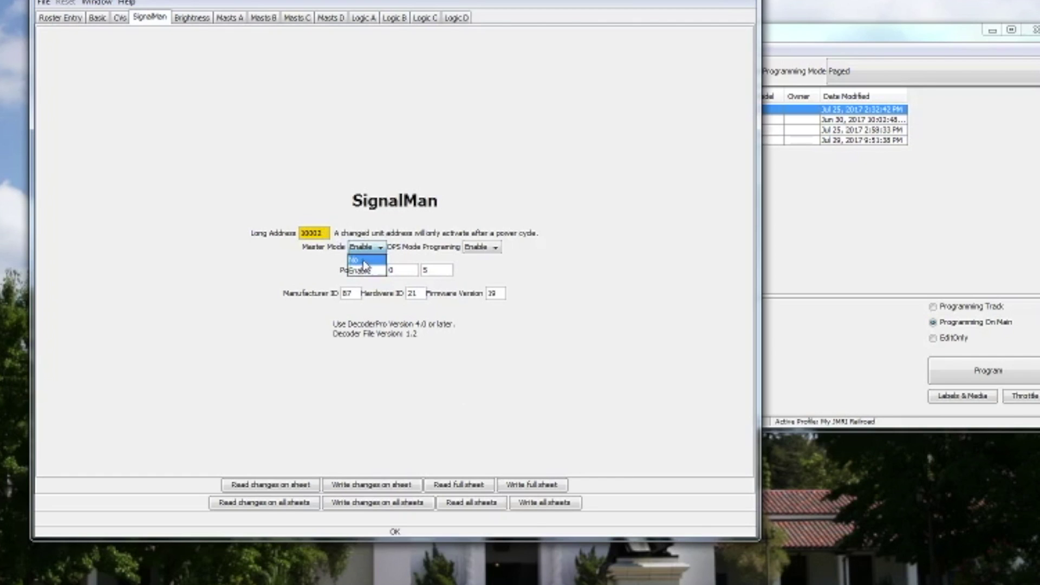
click(359, 266)
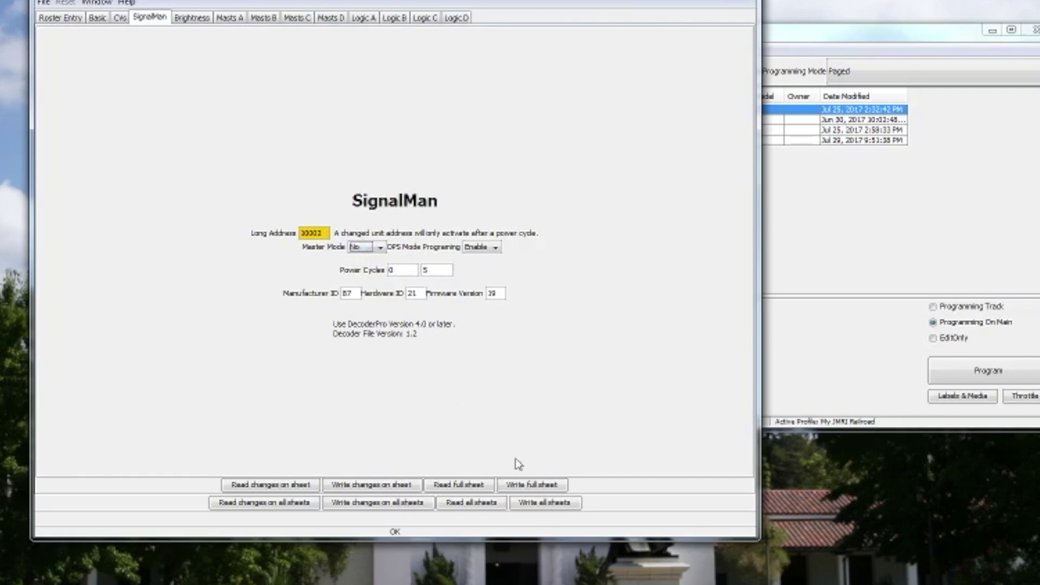
click(395, 487)
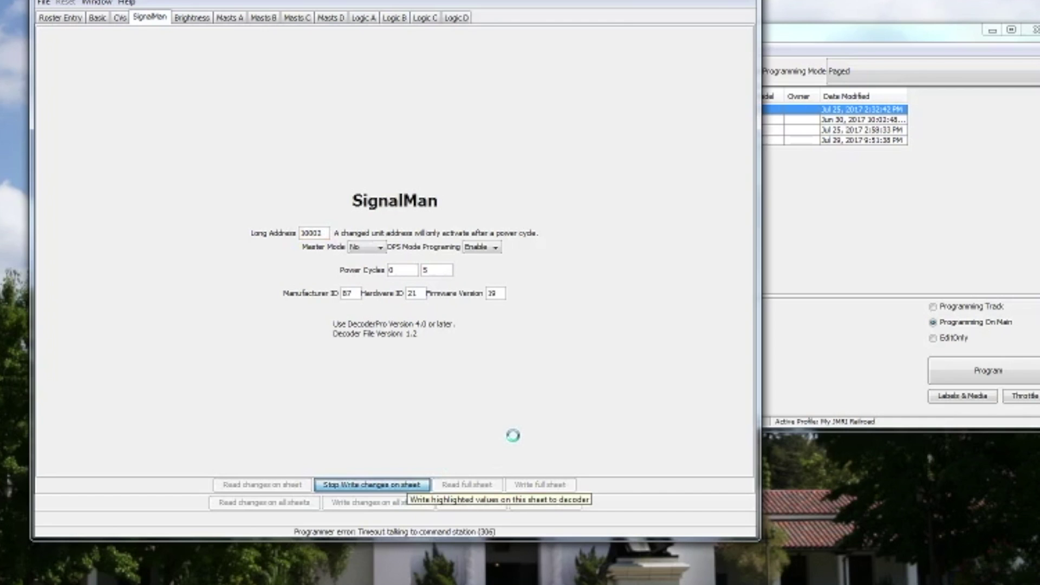
Set the SignalMan's Master Mode to Enable and write the changes on the sheet
click(362, 248)
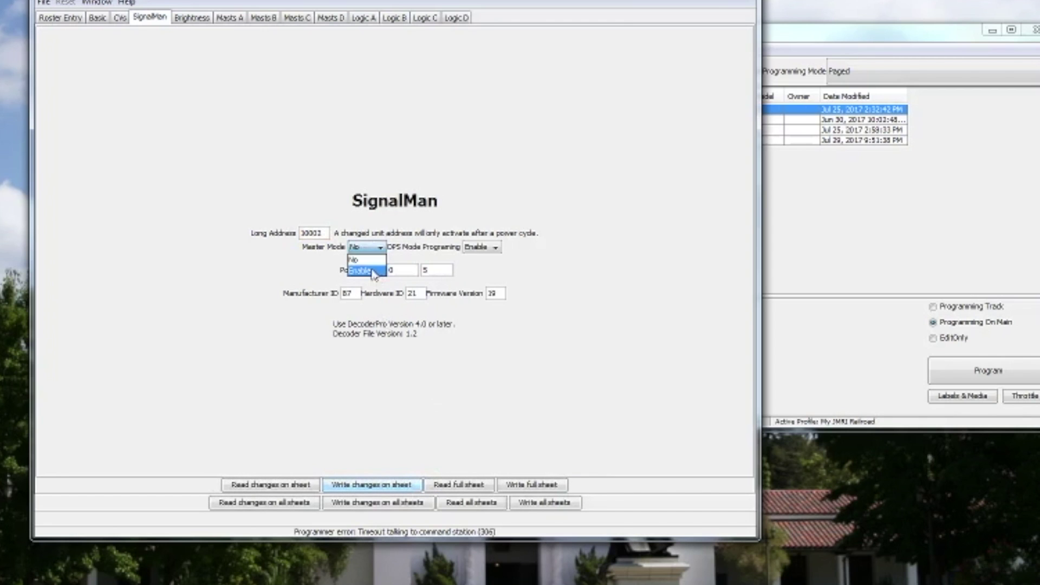
click(373, 275)
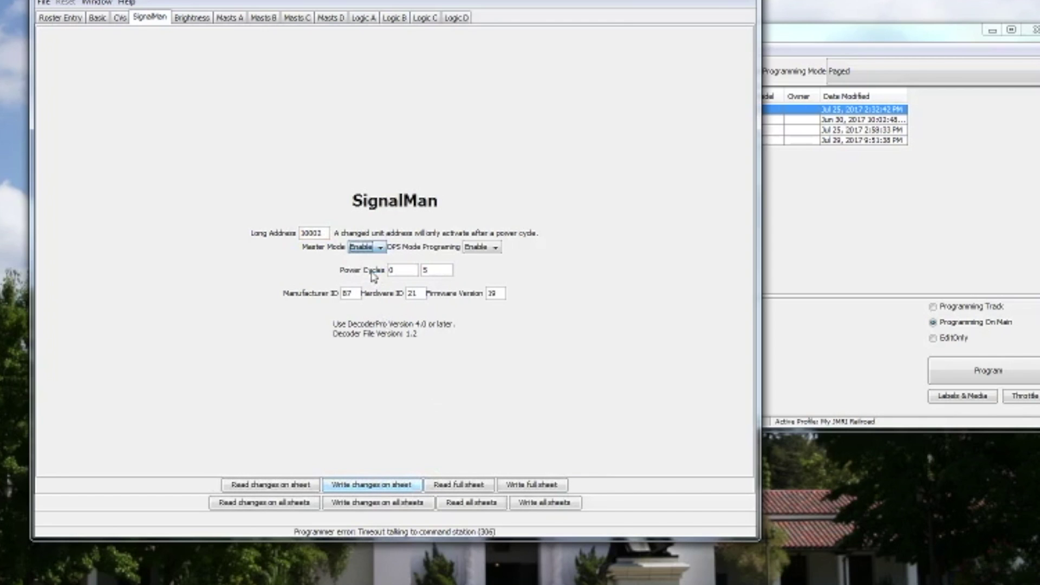
click(406, 485)
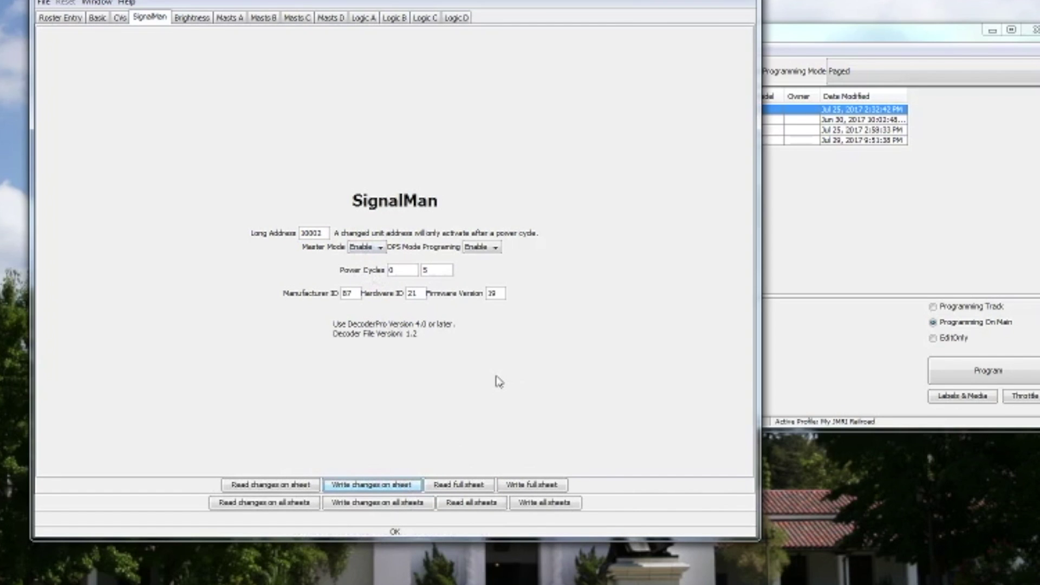
Write the full Brightness sheet to the decoder with its existing lamp values
click(191, 18)
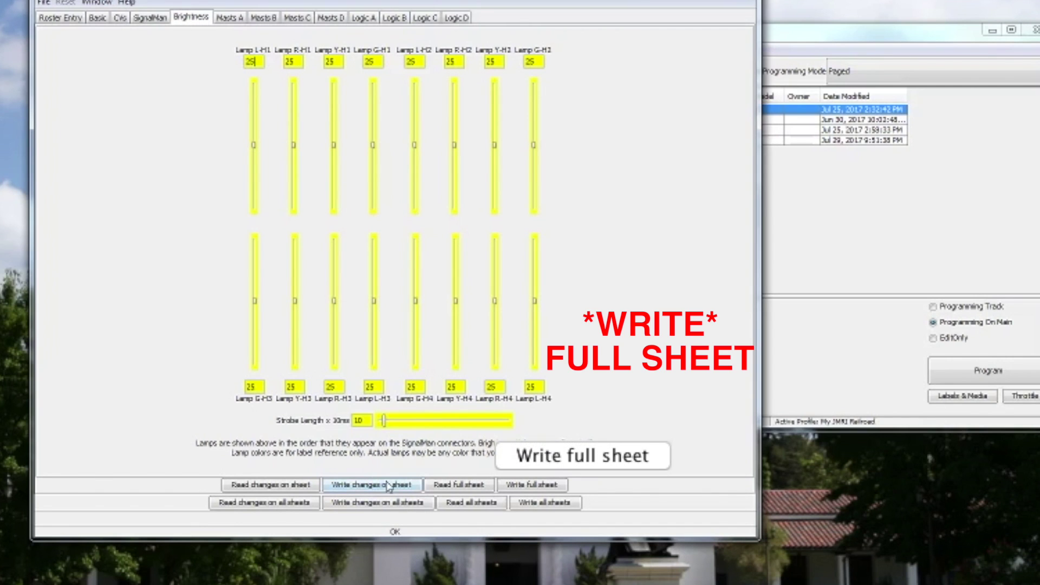
click(539, 487)
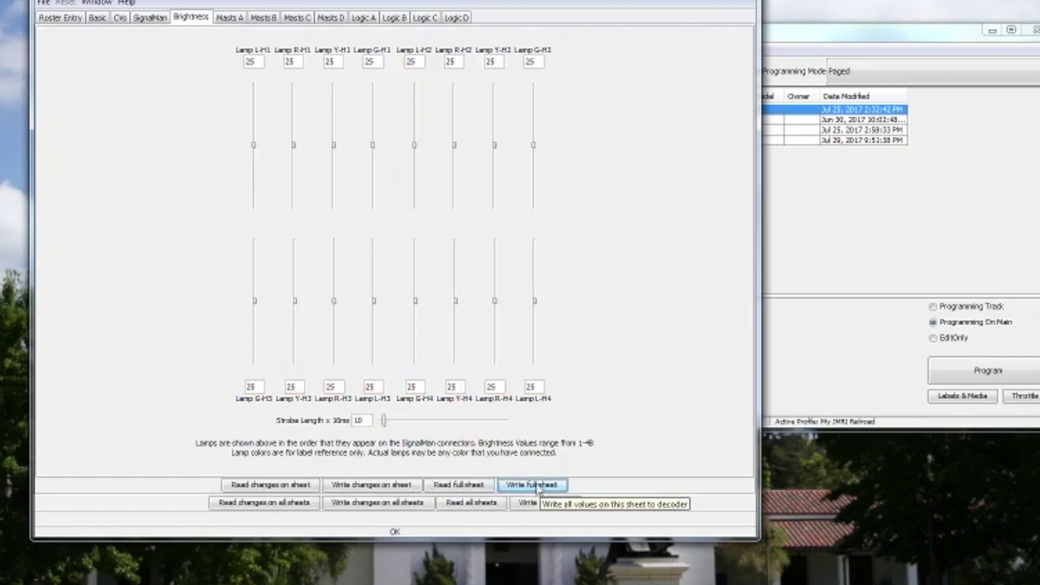
Read the full Masts A and Masts B sheets from the decoder and return to Masts A
click(229, 20)
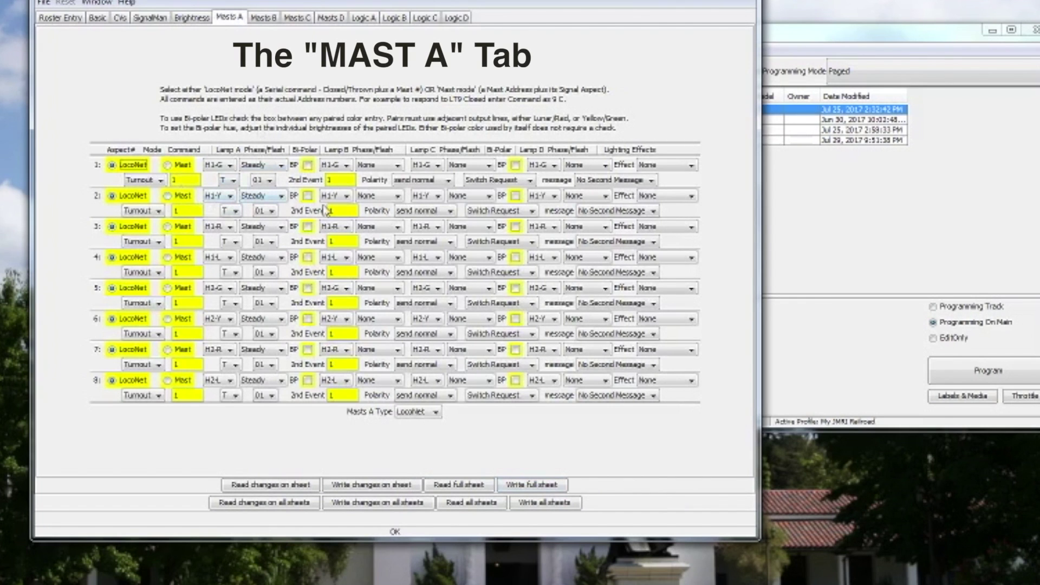
click(463, 486)
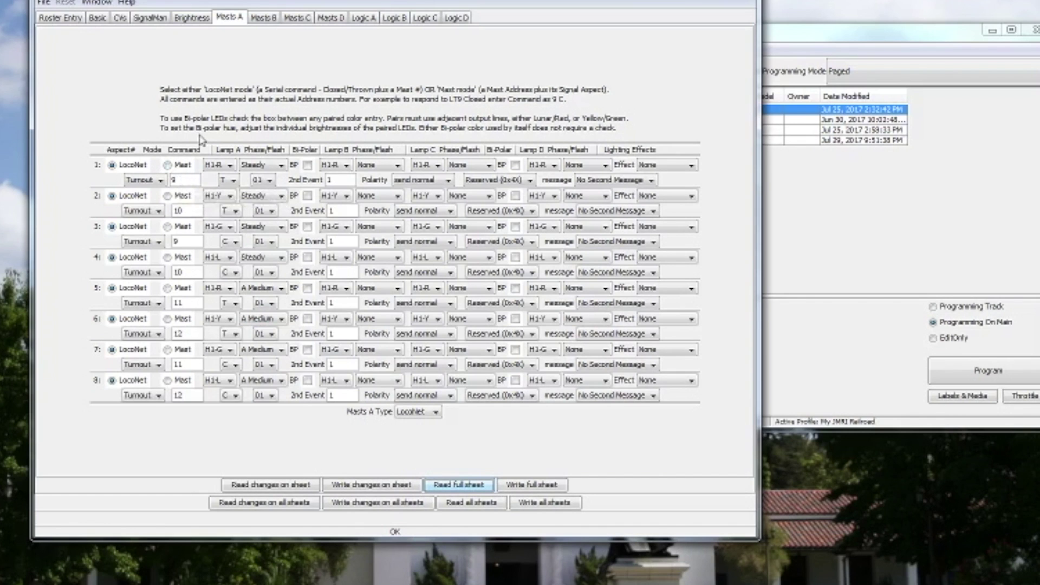
click(263, 18)
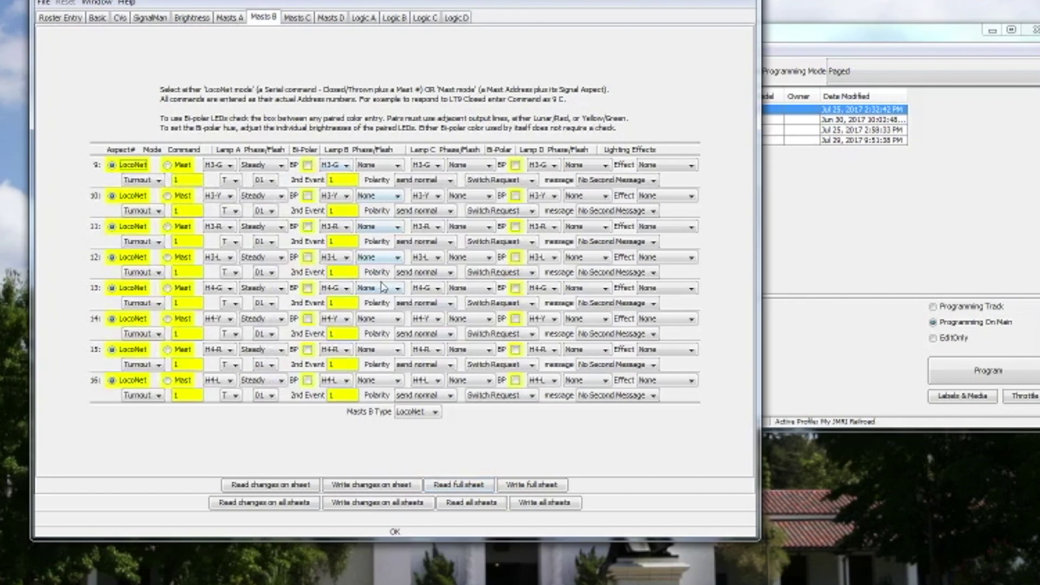
click(455, 488)
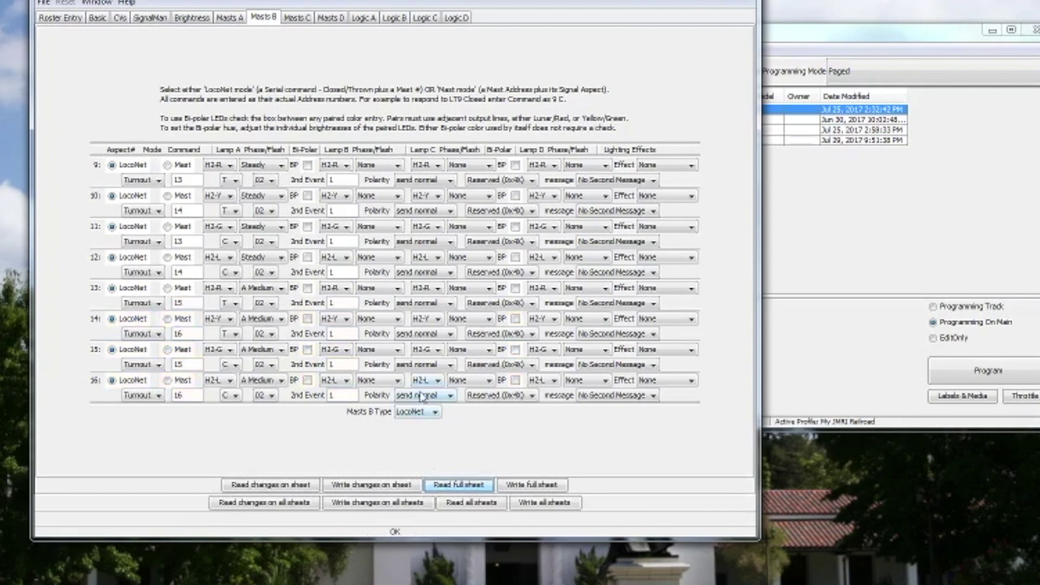
click(228, 18)
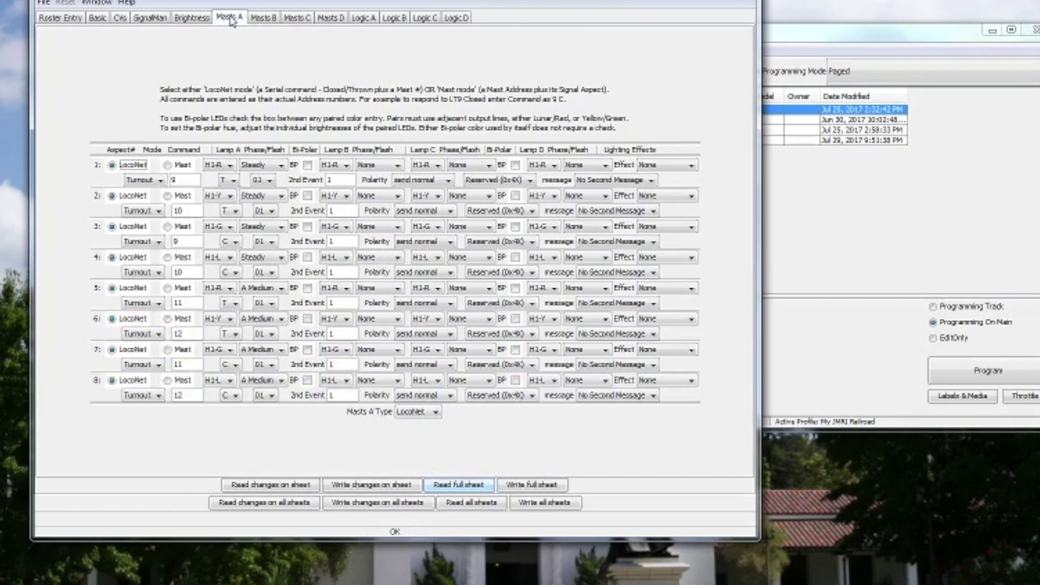
Switch to the DecoderPro roster window and open PanelPro from it
click(813, 42)
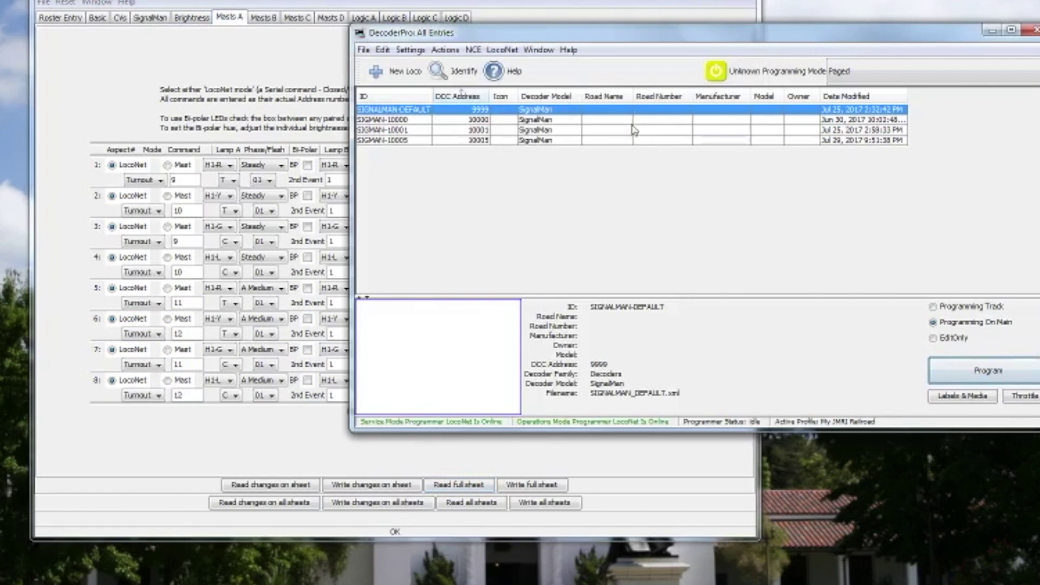
click(363, 49)
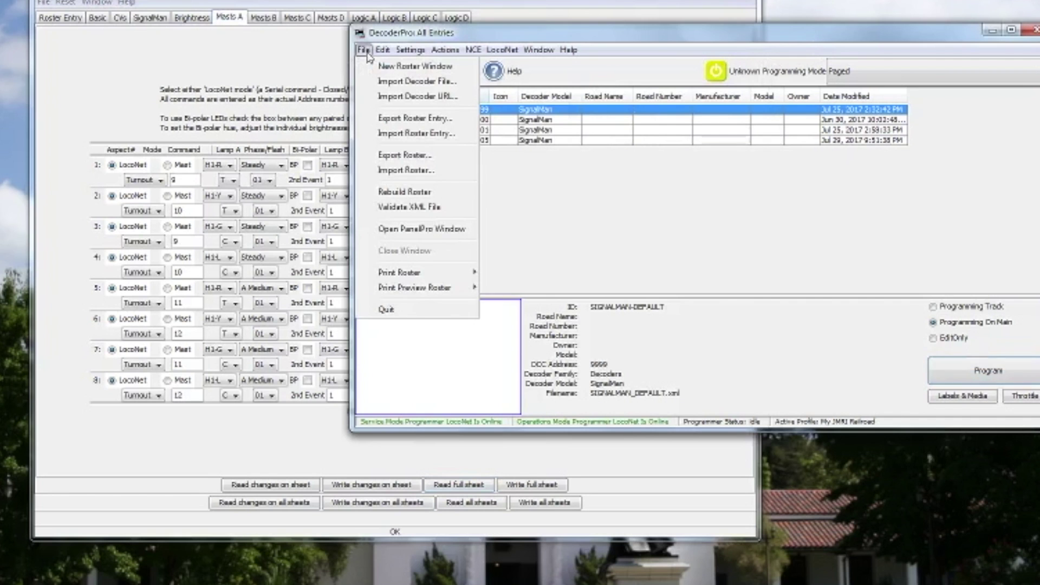
click(411, 229)
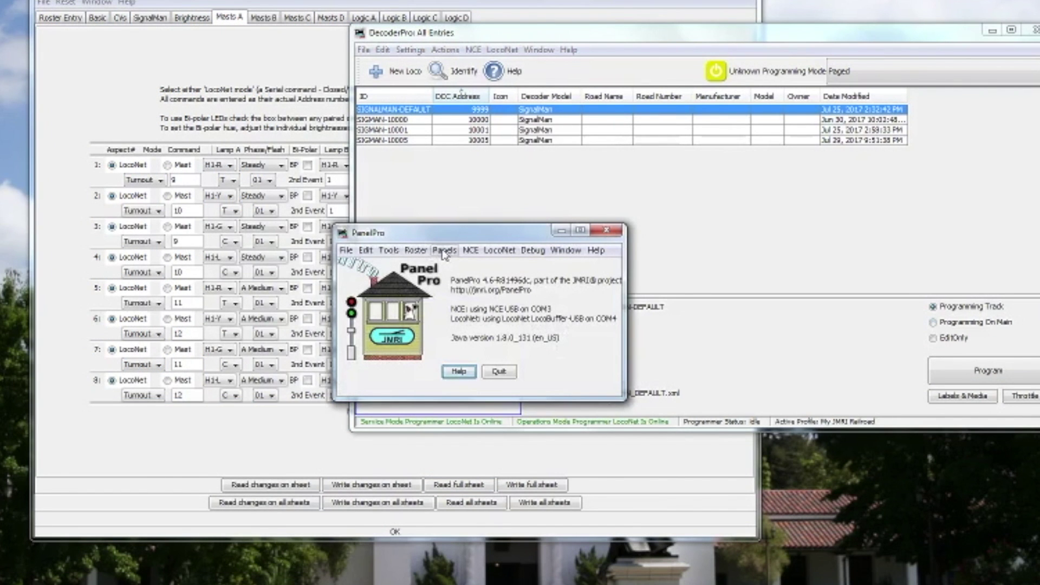
Load the panel file Base-Track-Scheme-SIG-TABLE-REV6.xml in PanelPro and make the layout panel window taller
click(444, 250)
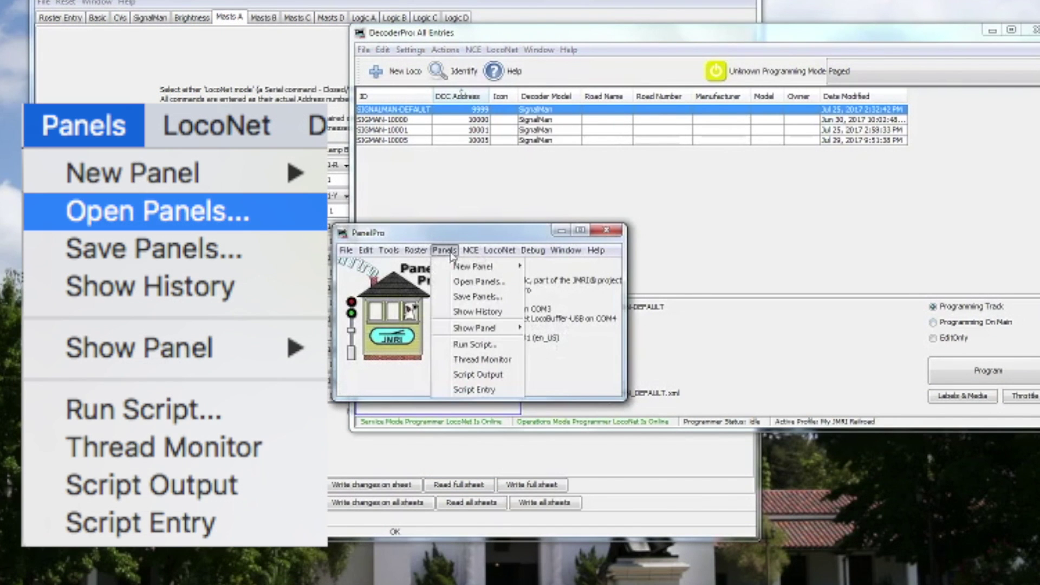
click(471, 282)
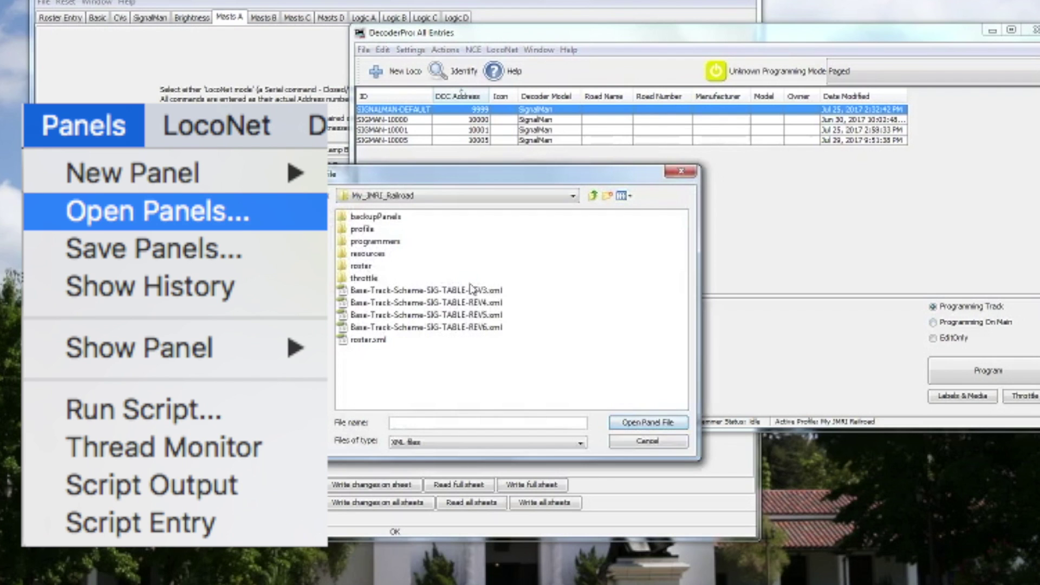
click(491, 327)
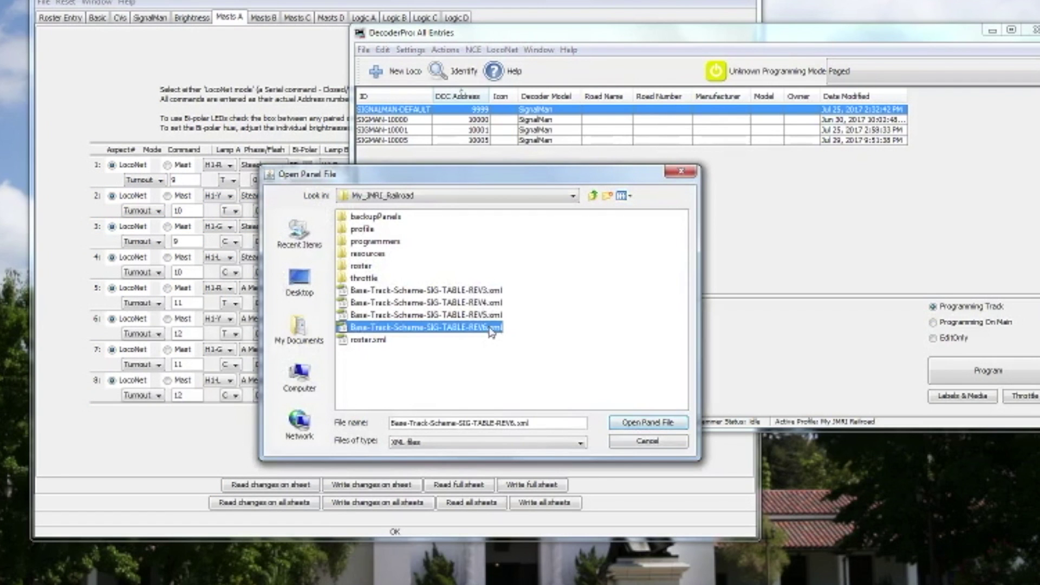
click(647, 423)
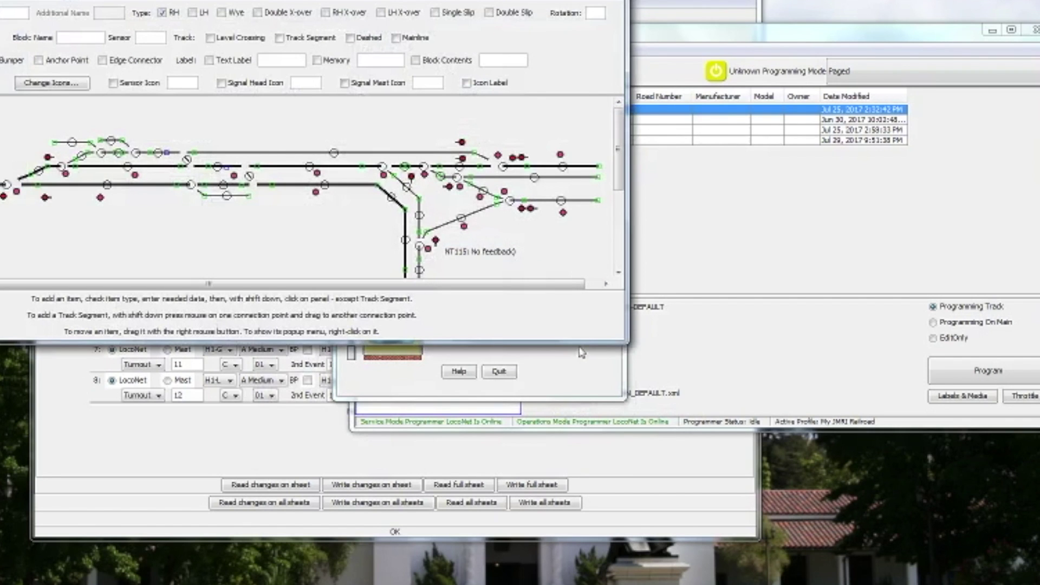
drag(575, 343, 563, 385)
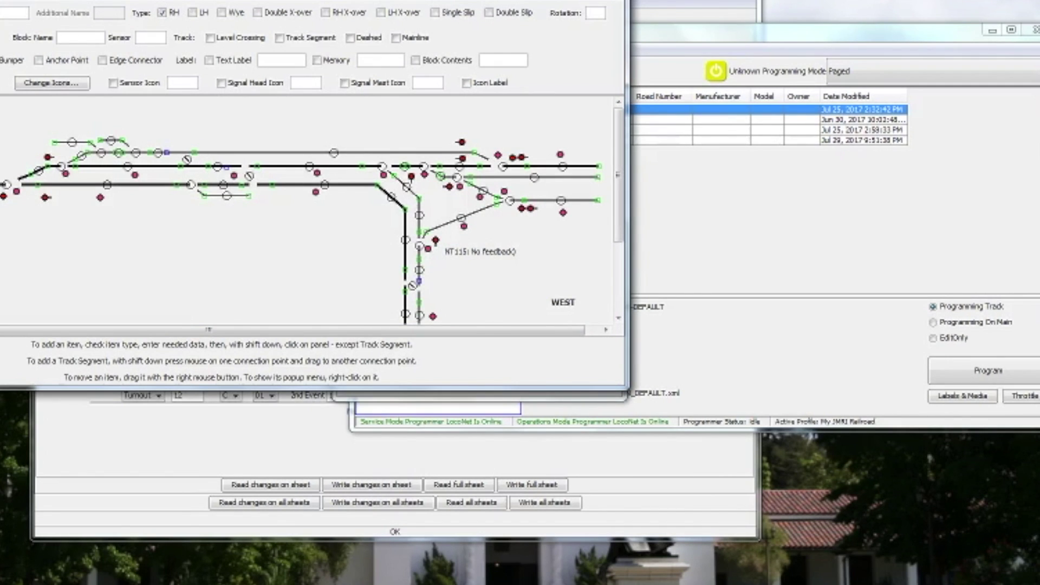
Close the layout panel editor, open the Signal Heads table from PanelPro and reposition its window to show all columns
key(alt+F4)
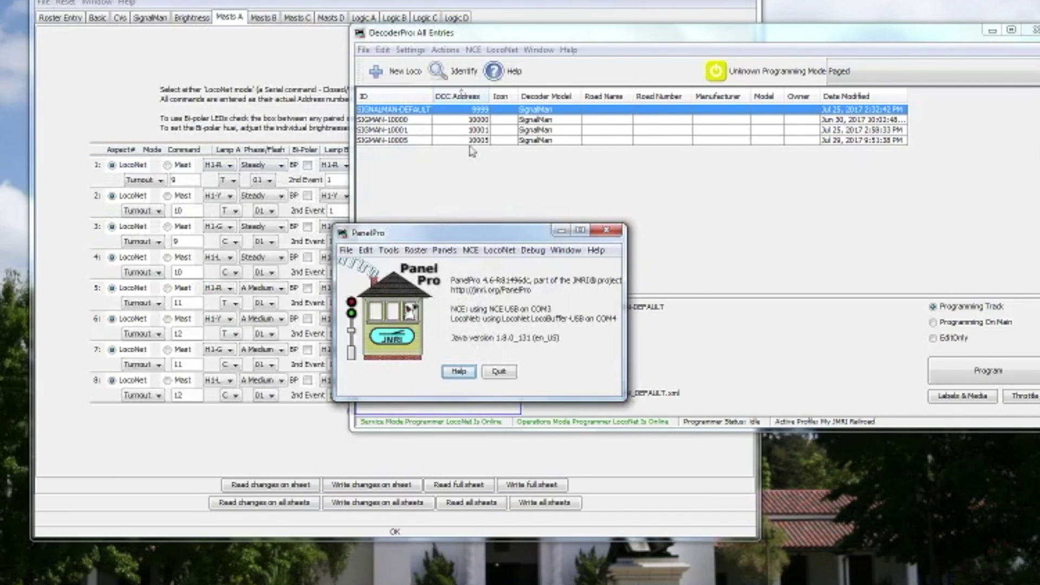
click(388, 249)
mouse_move(427, 287)
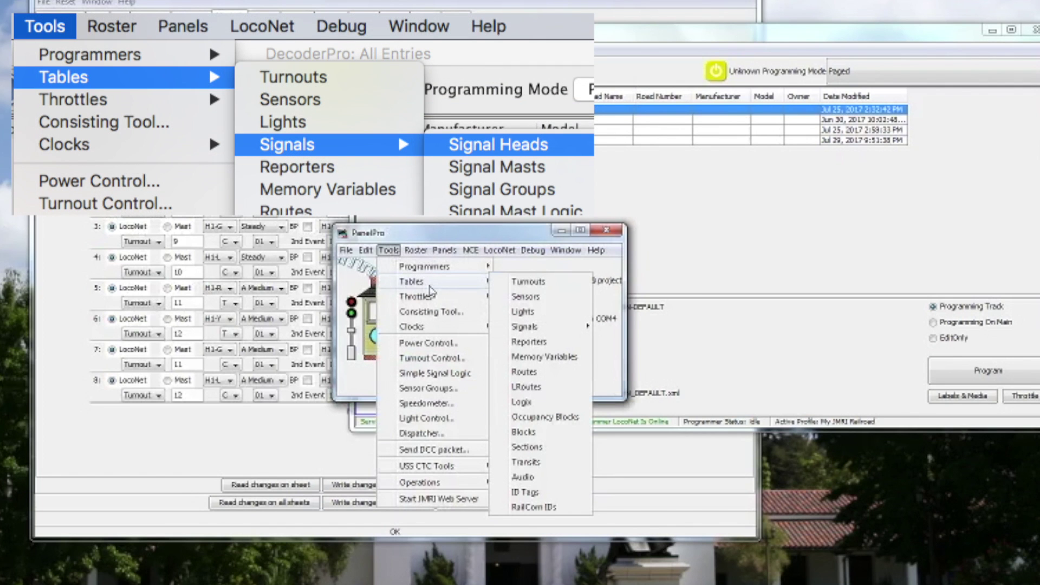
mouse_move(528, 331)
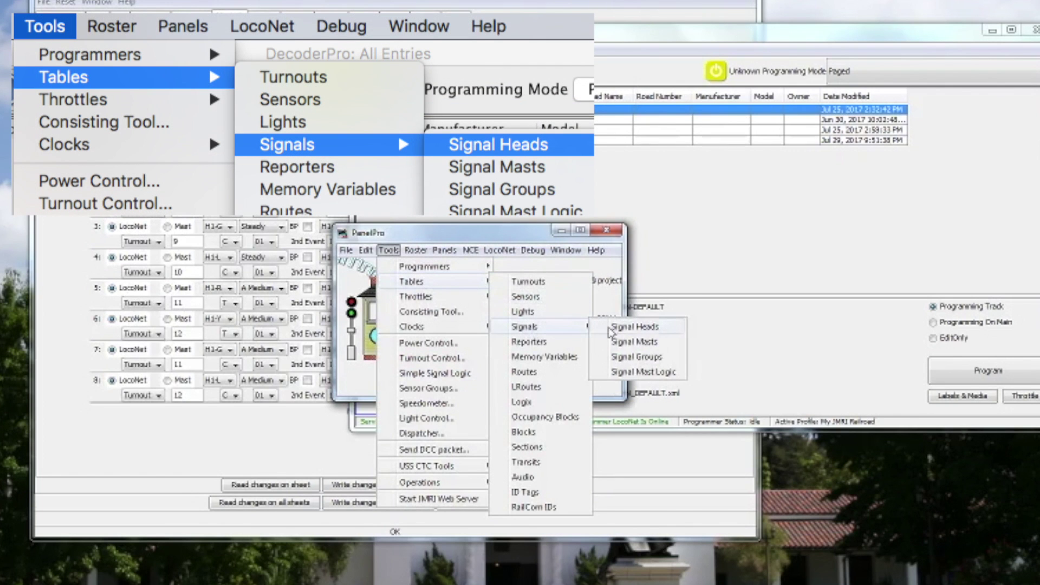
click(648, 337)
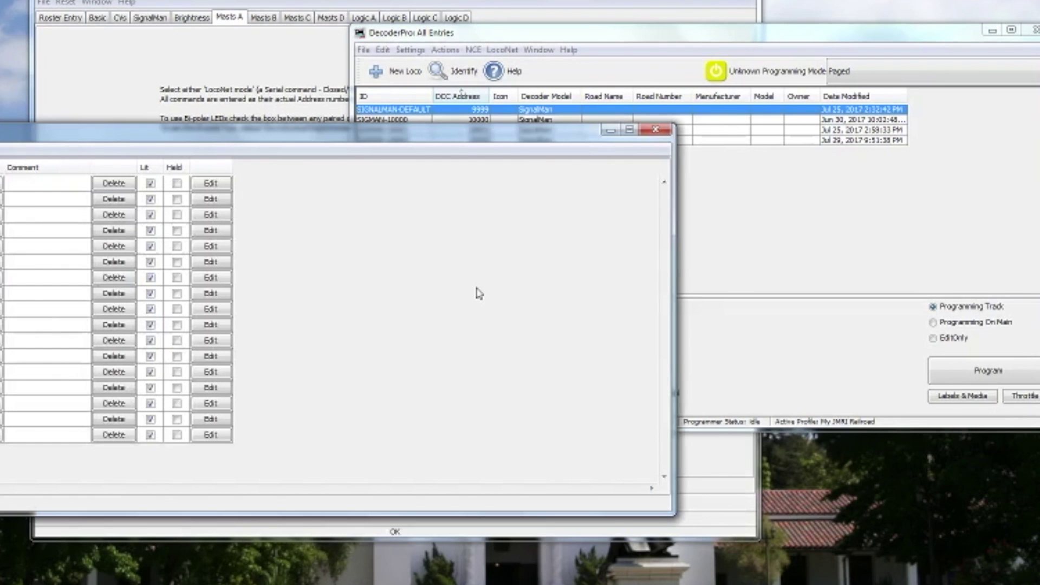
drag(187, 136, 399, 132)
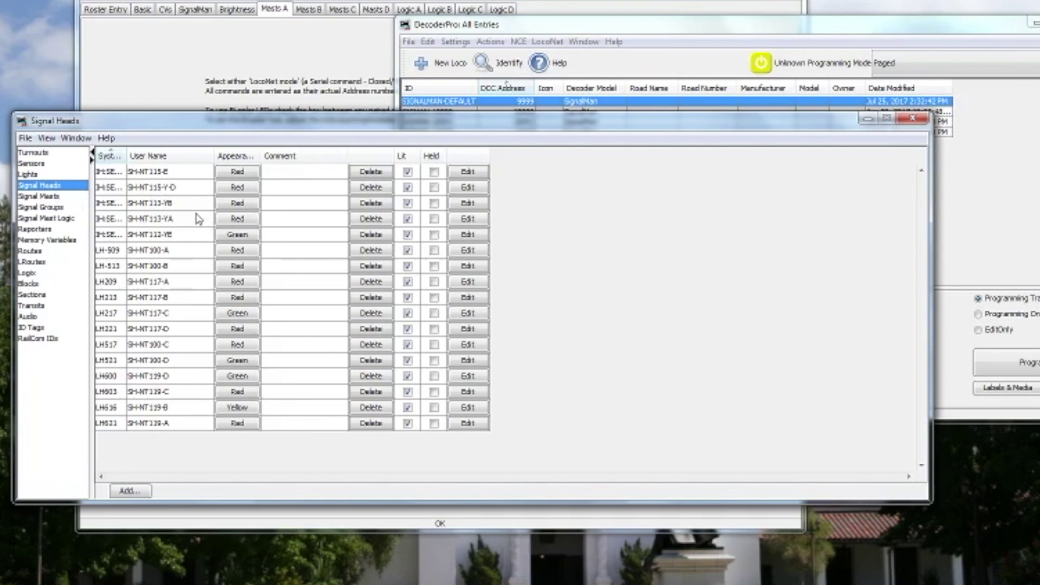
Open signal head SH-NT100-A for editing and arrange its window beside the SignalMan Masts A sheet for comparison
click(148, 252)
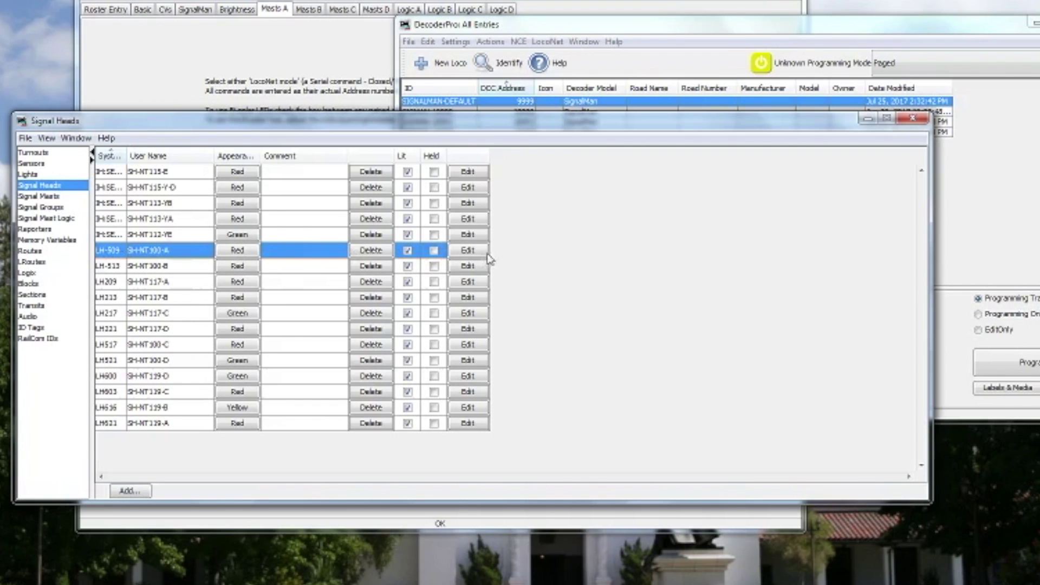
click(468, 251)
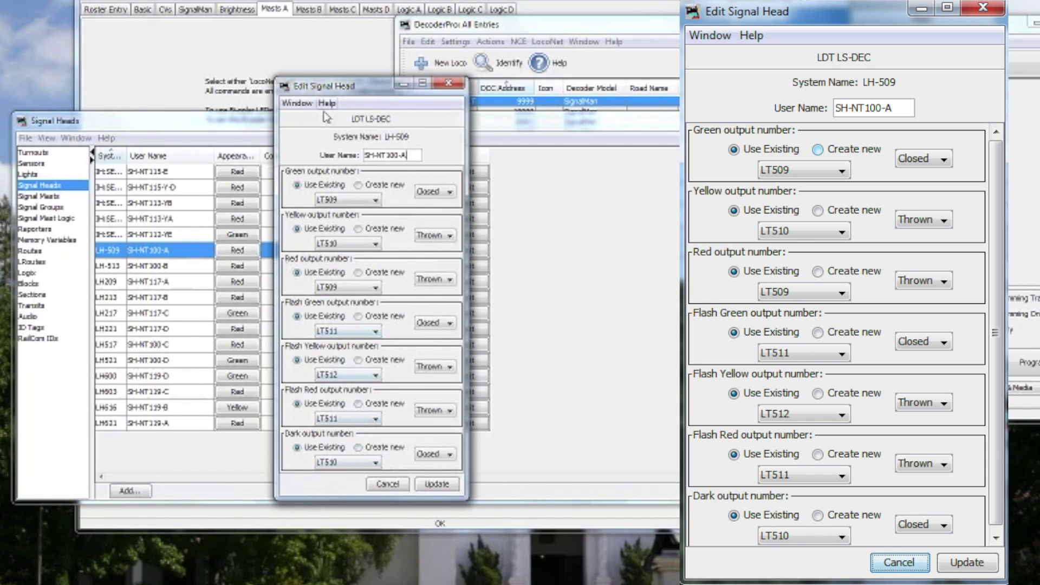
drag(342, 88, 205, 70)
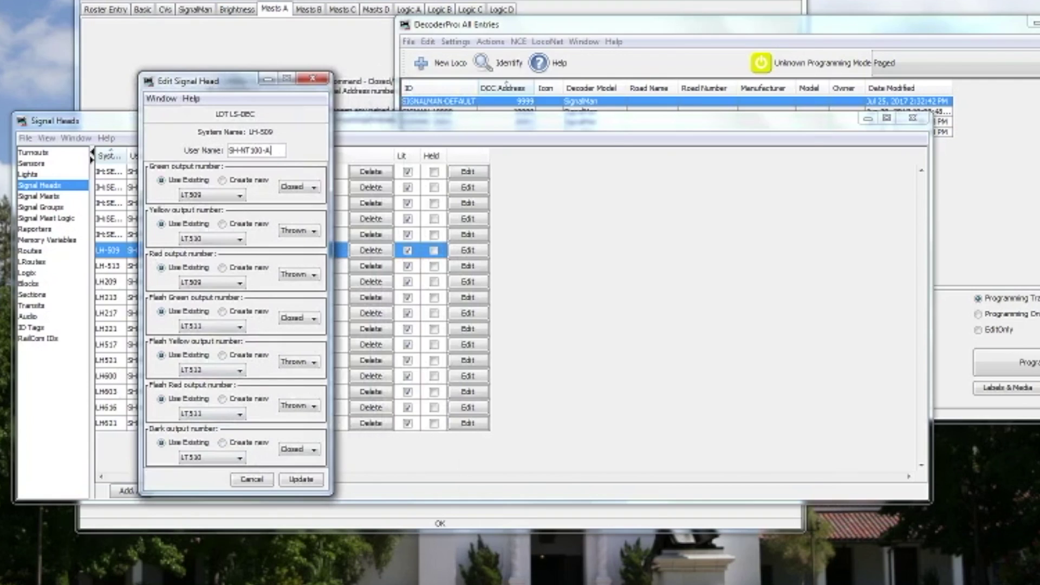
drag(255, 1, 511, 0)
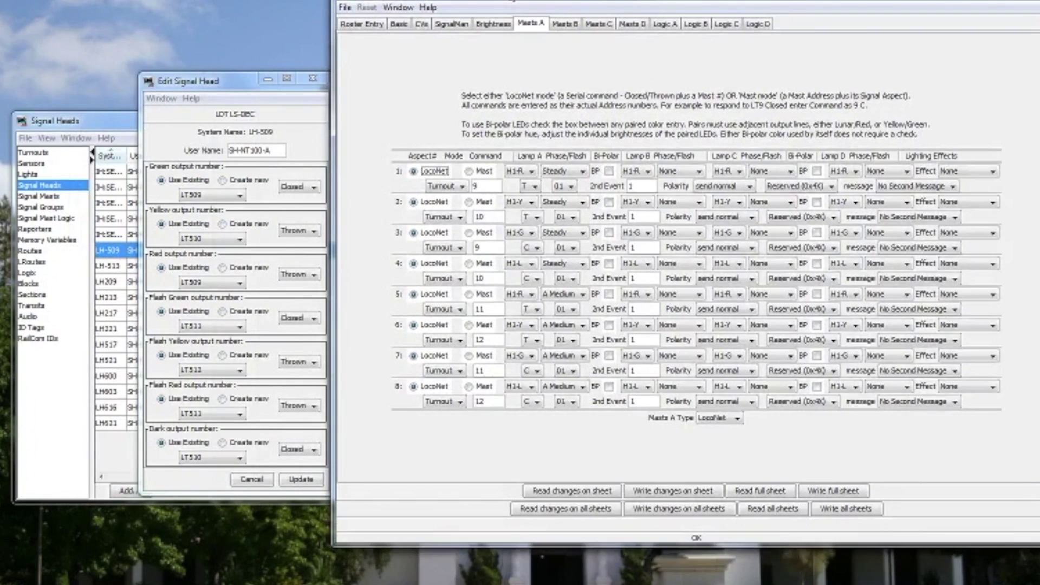
Set the Masts A command addresses of aspects 1 to 4 to 509, 510, 509 and 510
click(475, 187)
text(509)
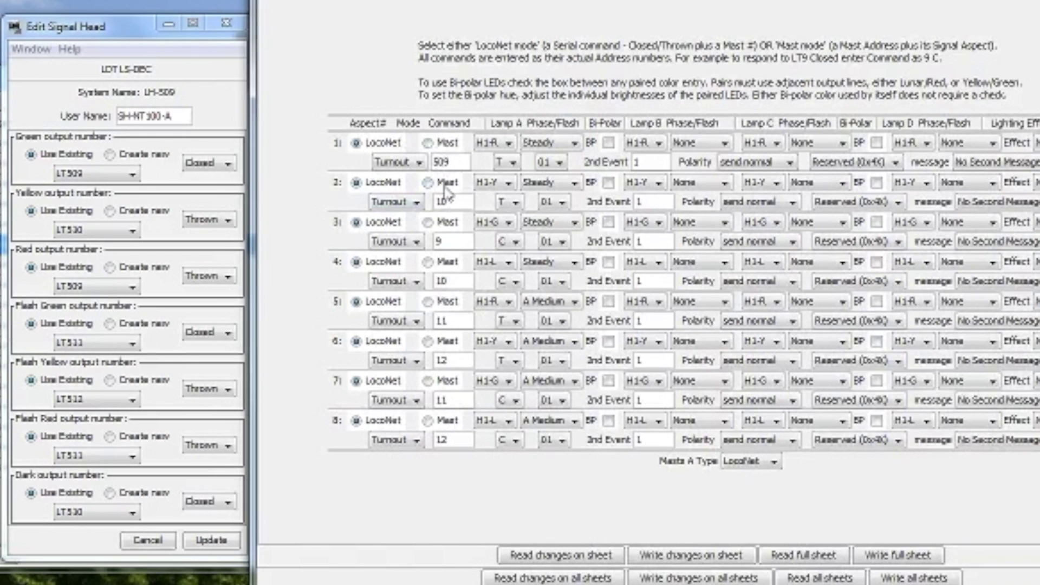
click(438, 202)
text(5)
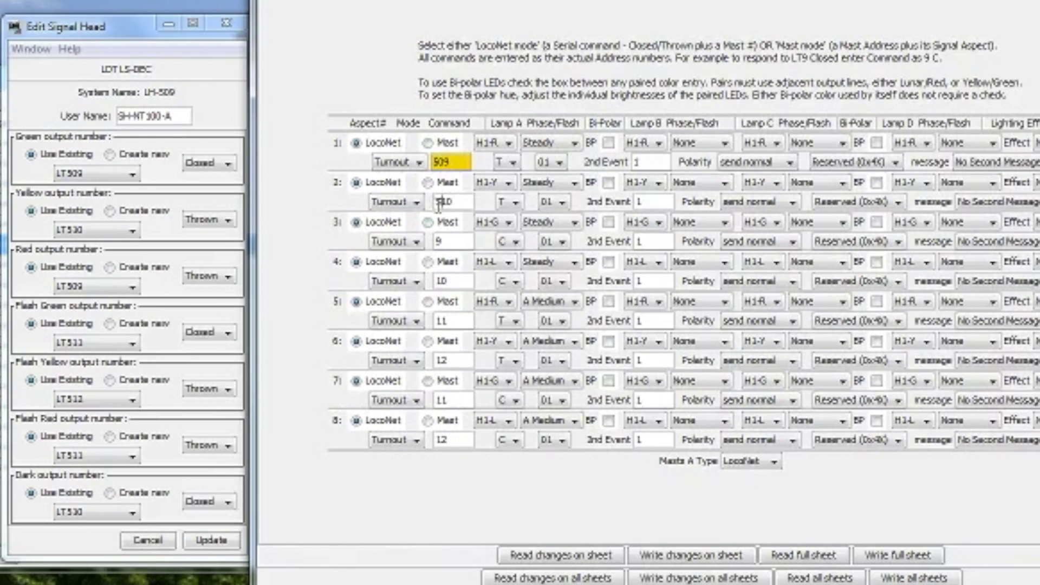
click(438, 242)
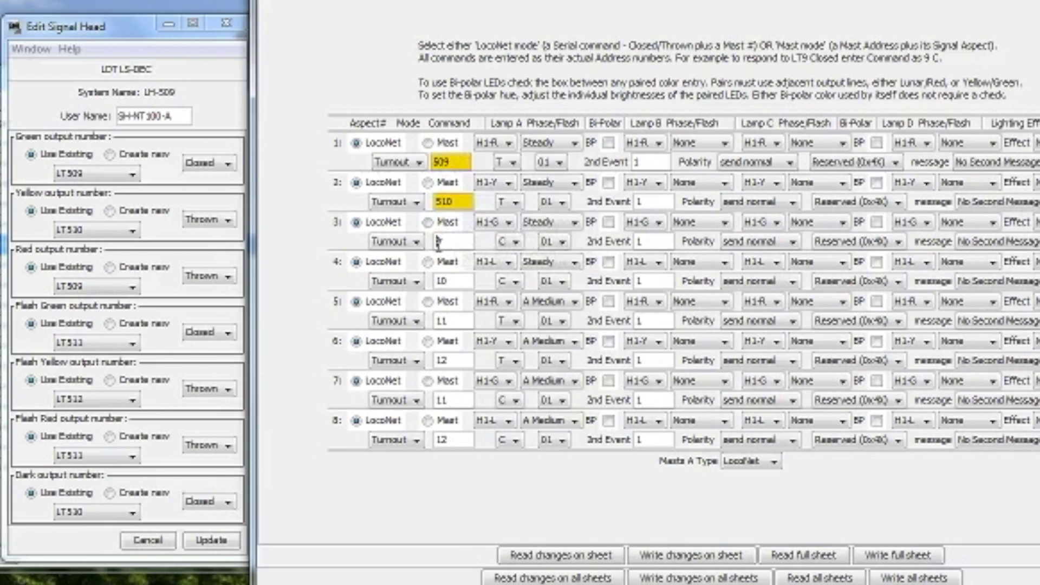
text(509)
click(438, 281)
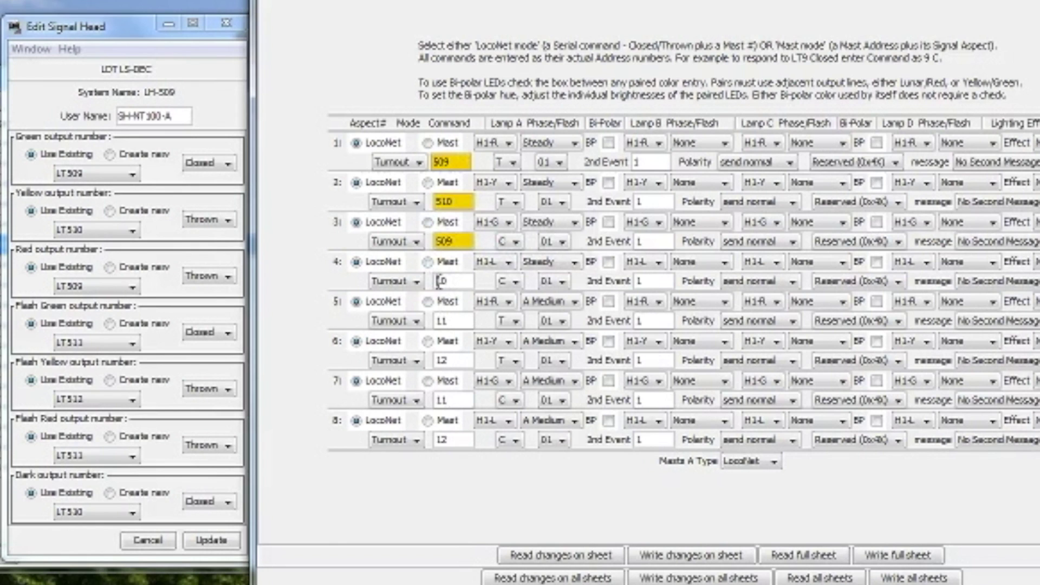
text(5)
Set the Masts A command addresses of aspects 5 to 8 to 511, 512, 511 and 512
click(439, 321)
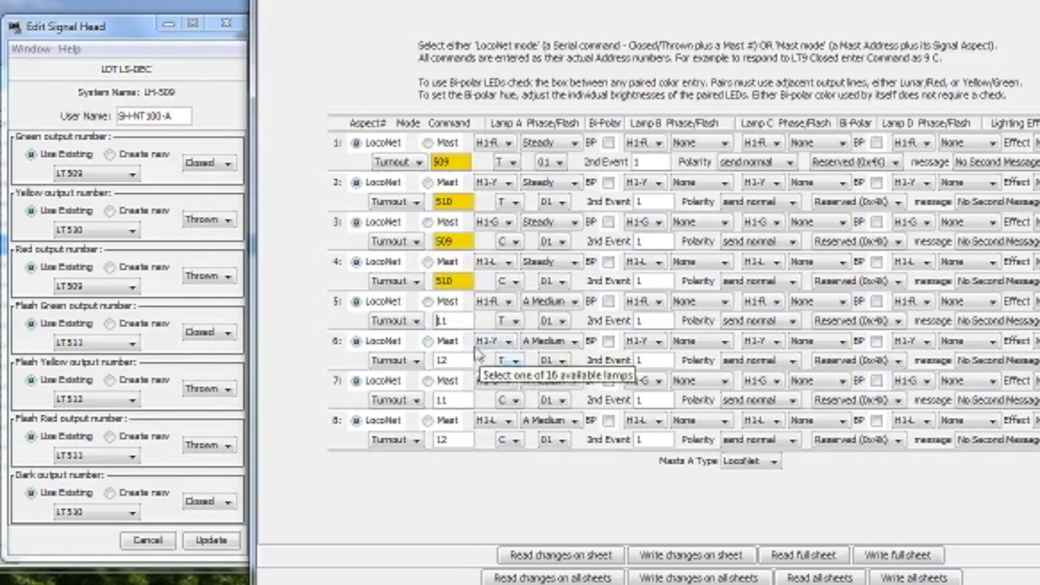
text(5)
click(440, 360)
text(5)
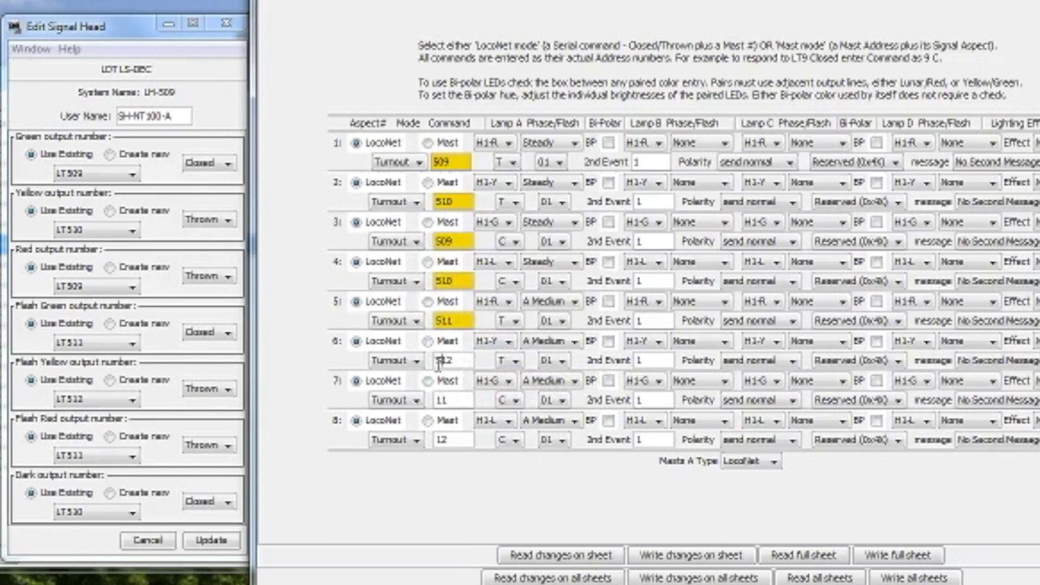
click(439, 400)
text(5)
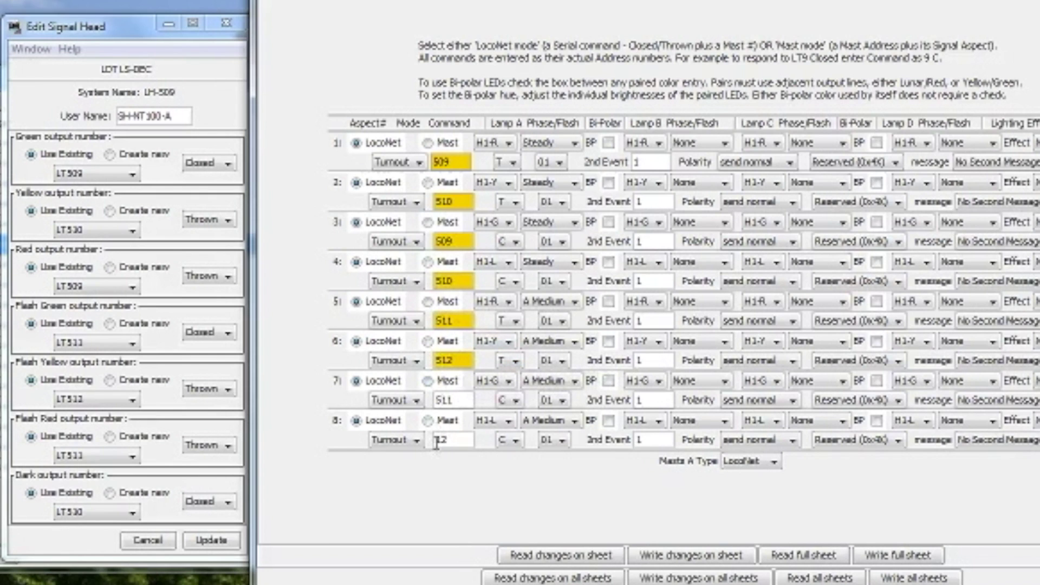
click(437, 440)
text(5)
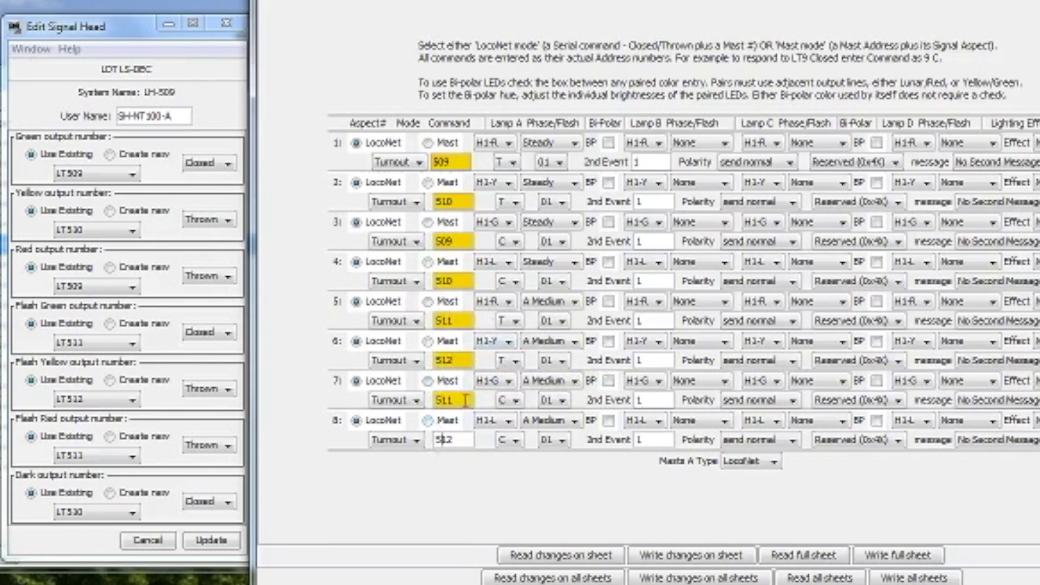
Review the thrown/closed options of aspects 1 and 2, aspect 1's mast number, and the Lamp A flash options of aspects 1 and 5
click(512, 164)
click(510, 176)
click(512, 202)
click(508, 215)
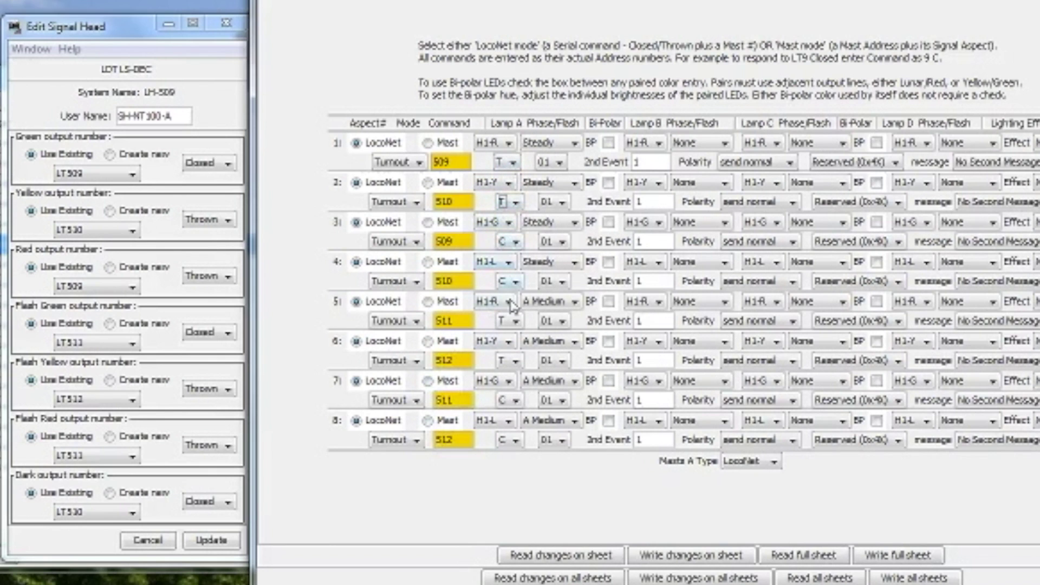
click(558, 163)
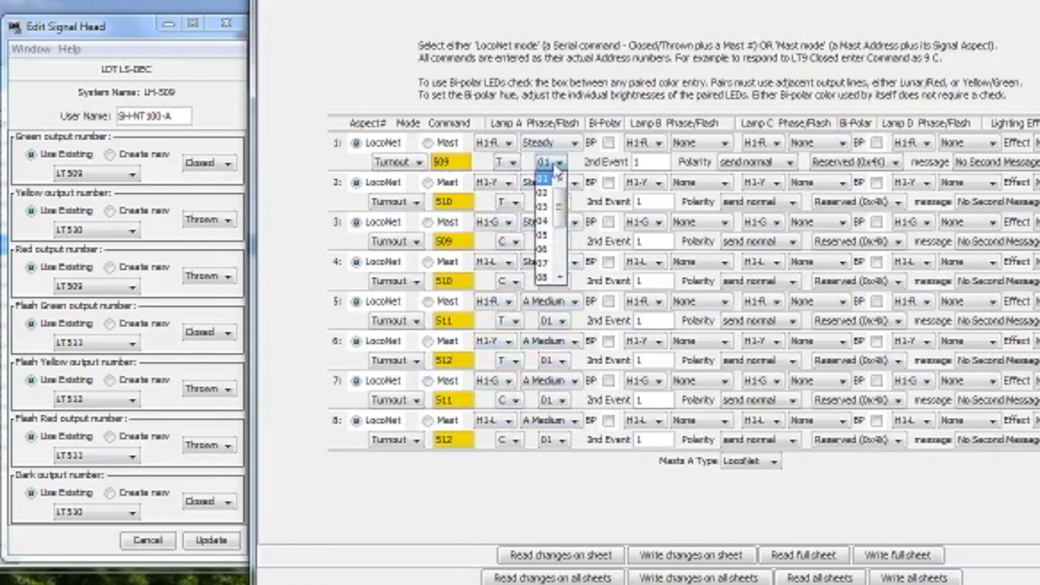
click(558, 163)
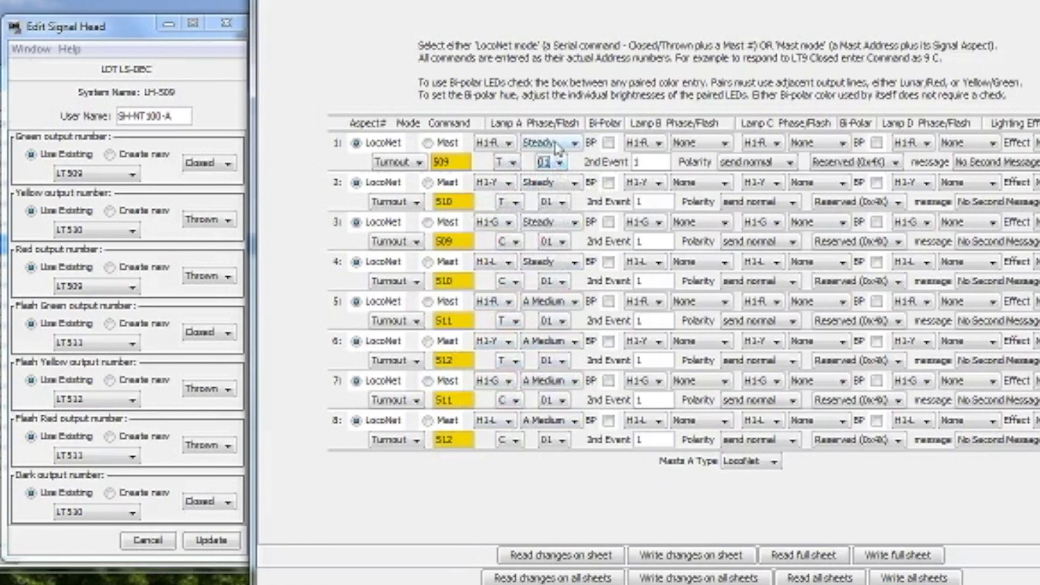
click(558, 144)
click(557, 145)
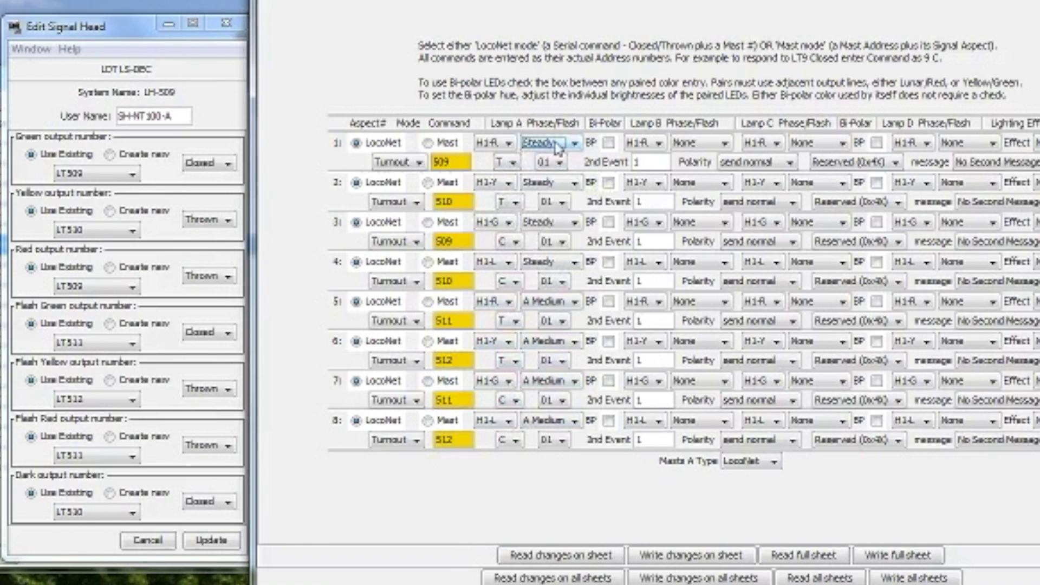
click(553, 302)
click(553, 302)
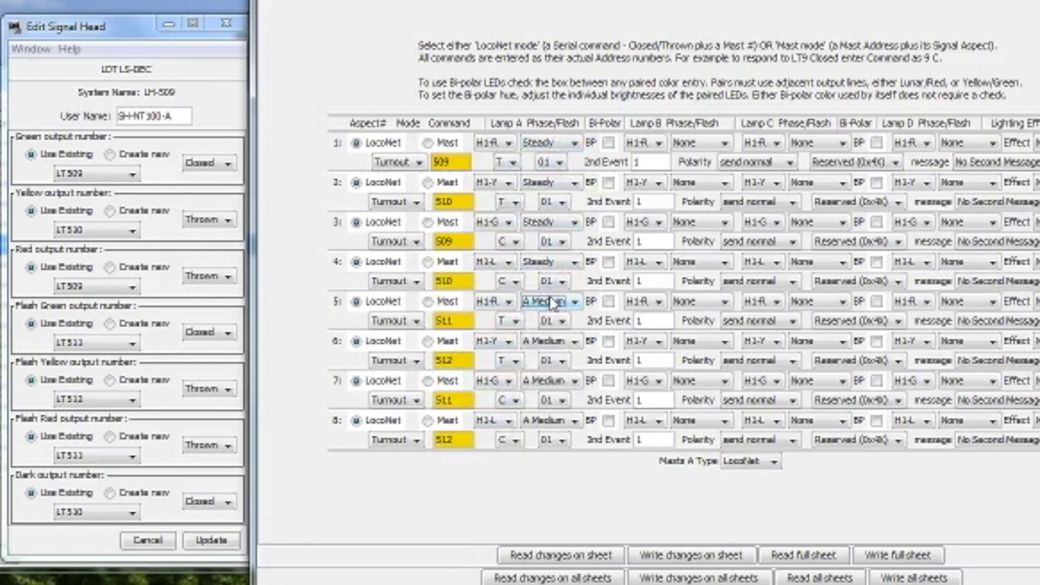